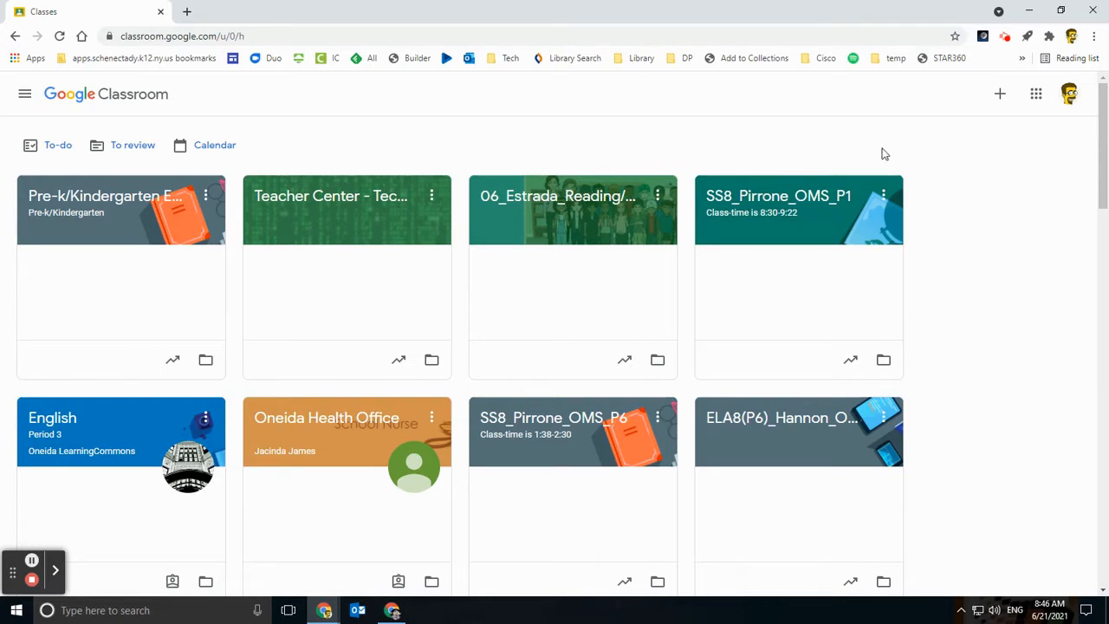
Examine the class cards and the complete list of taught and enrolled classes down to the Archived classes entry.
scroll(1004, 169, "down", 4)
scroll(995, 181, "up", 4)
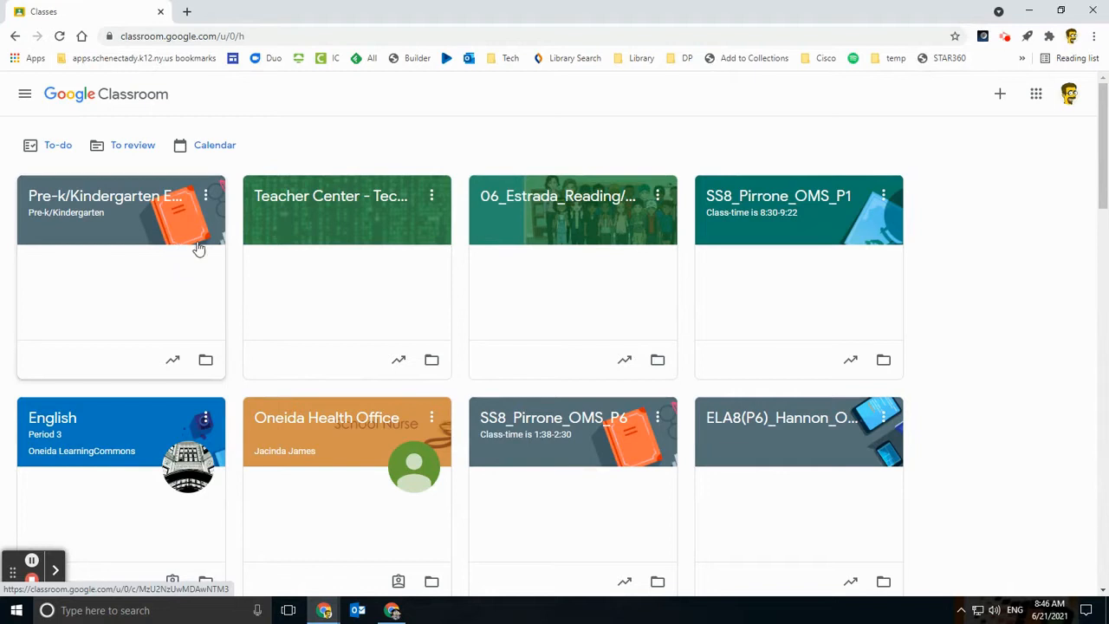
scroll(363, 174, "down", 2)
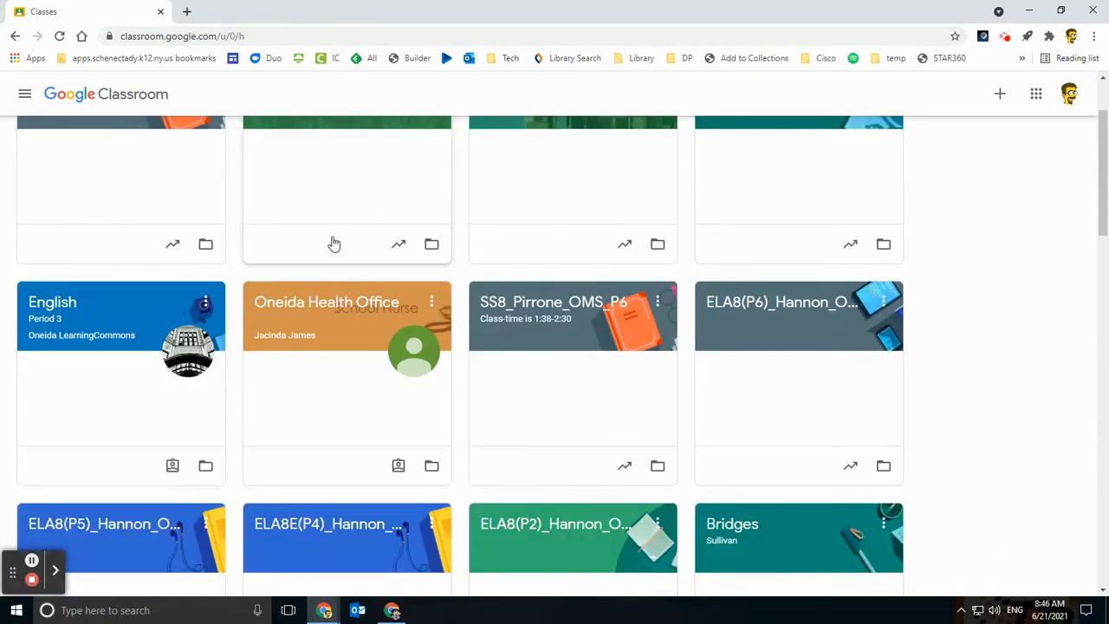
scroll(383, 290, "up", 2)
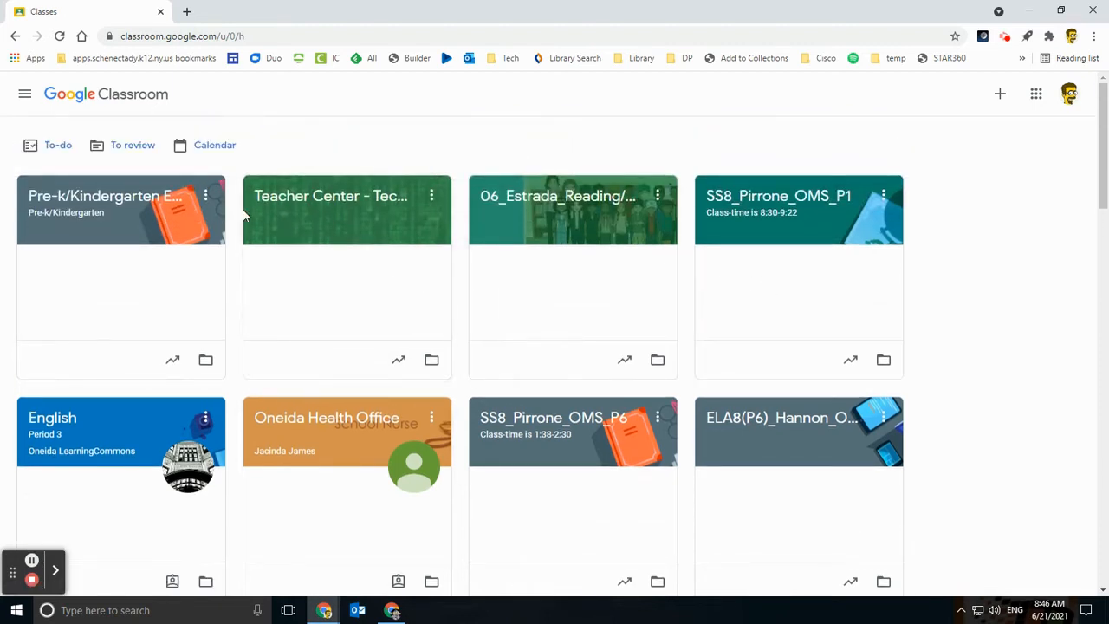
left_click(25, 94)
scroll(121, 243, "down", 5)
scroll(122, 381, "down", 8)
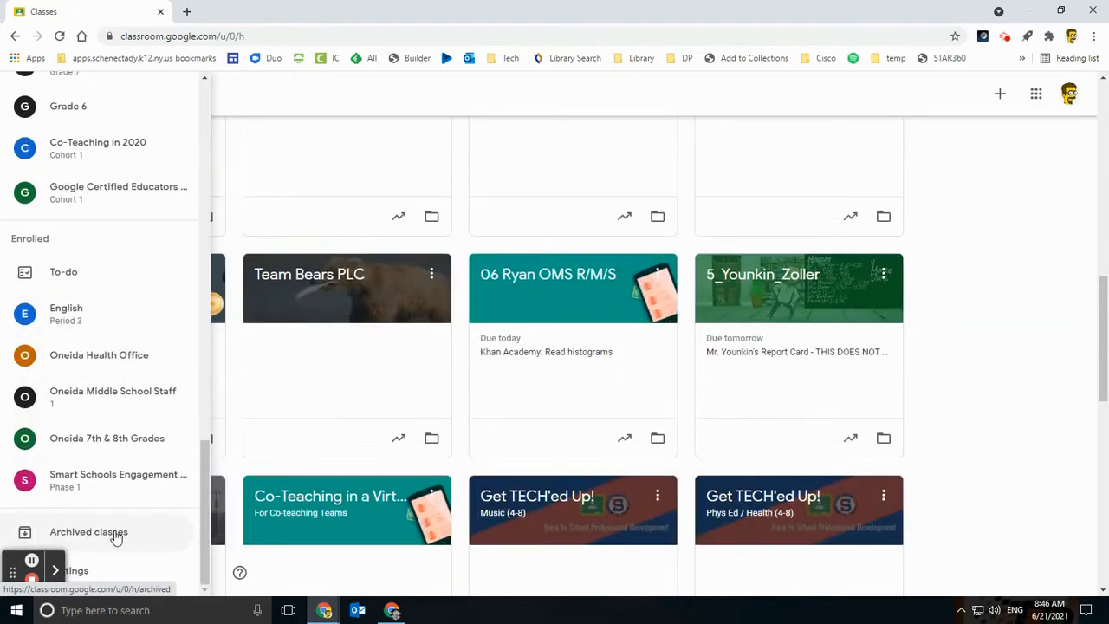
scroll(116, 537, "up", 10)
scroll(349, 272, "up", 5)
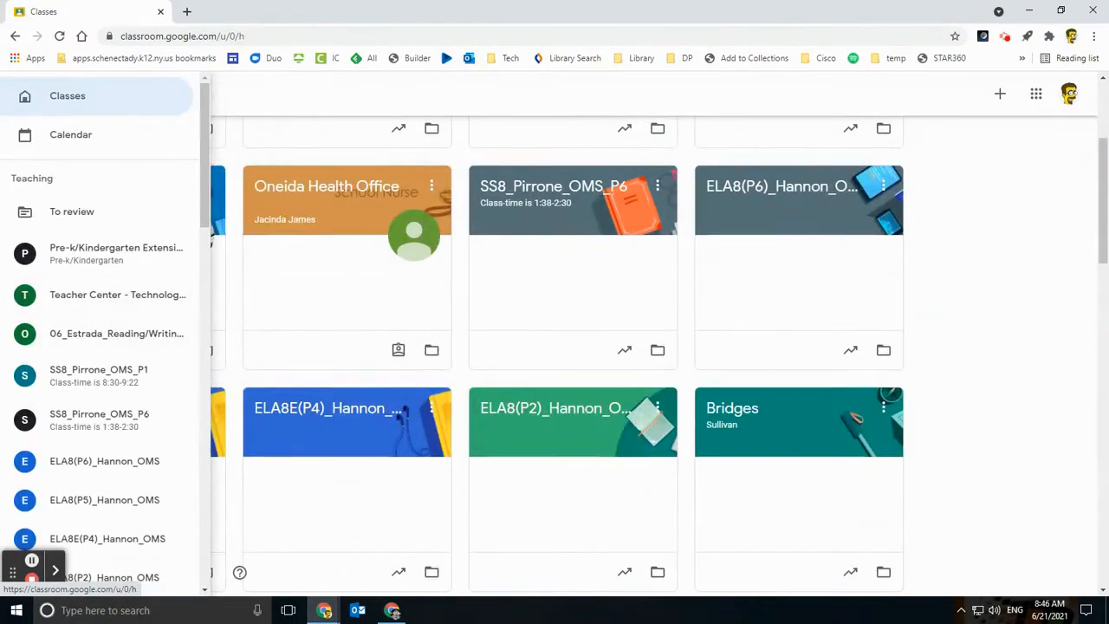
left_click(979, 233)
scroll(347, 251, "up", 3)
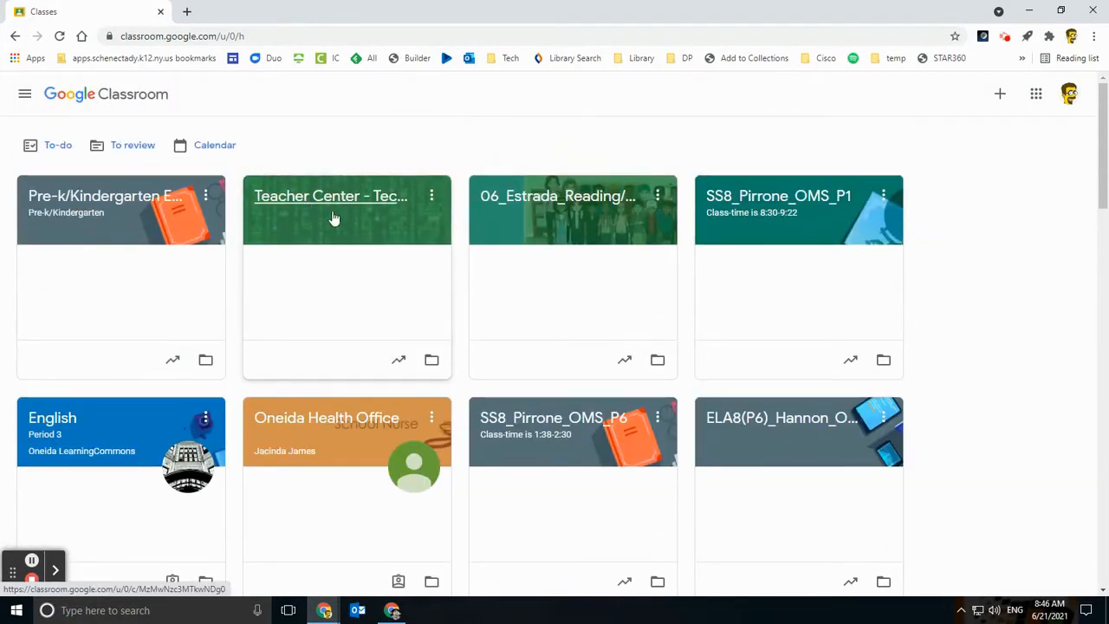
left_click(432, 197)
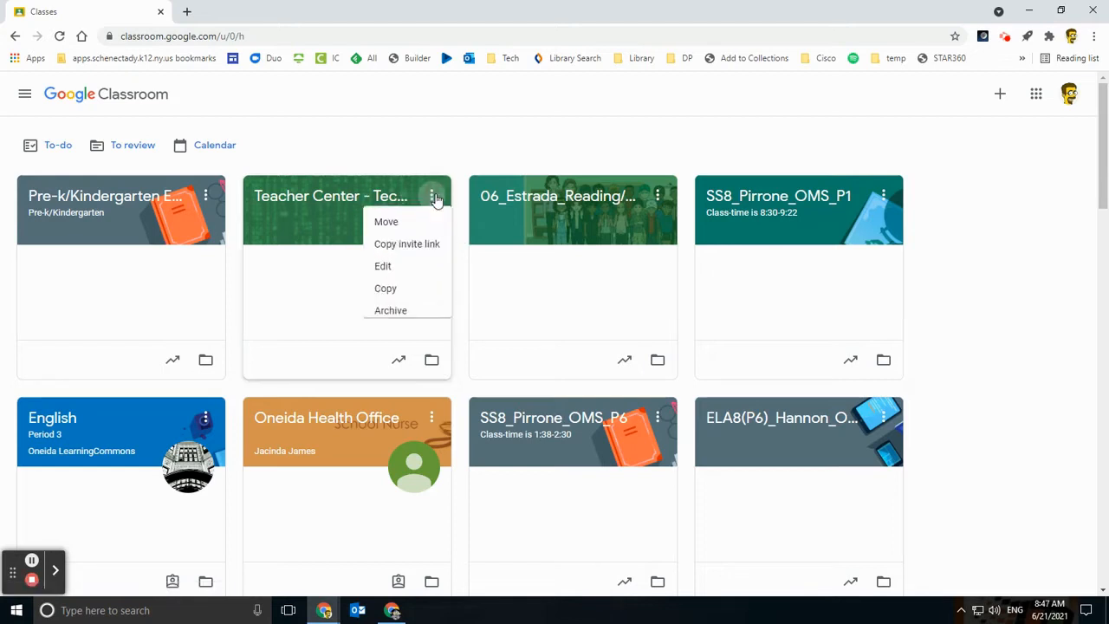
left_click(400, 315)
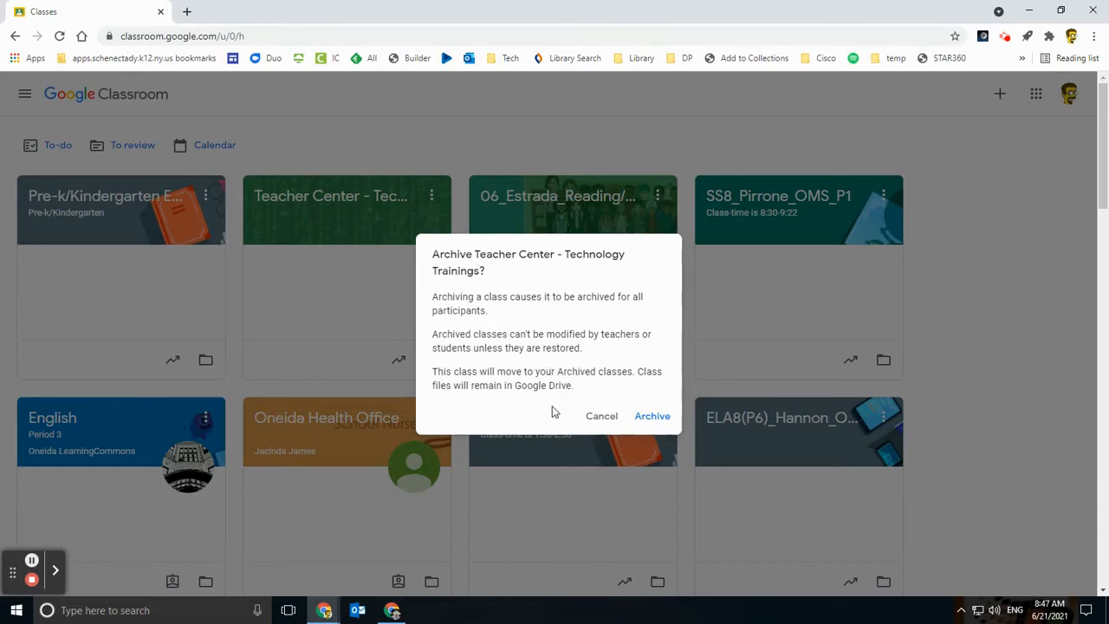
left_click(605, 415)
scroll(953, 295, "down", 15)
scroll(946, 301, "up", 15)
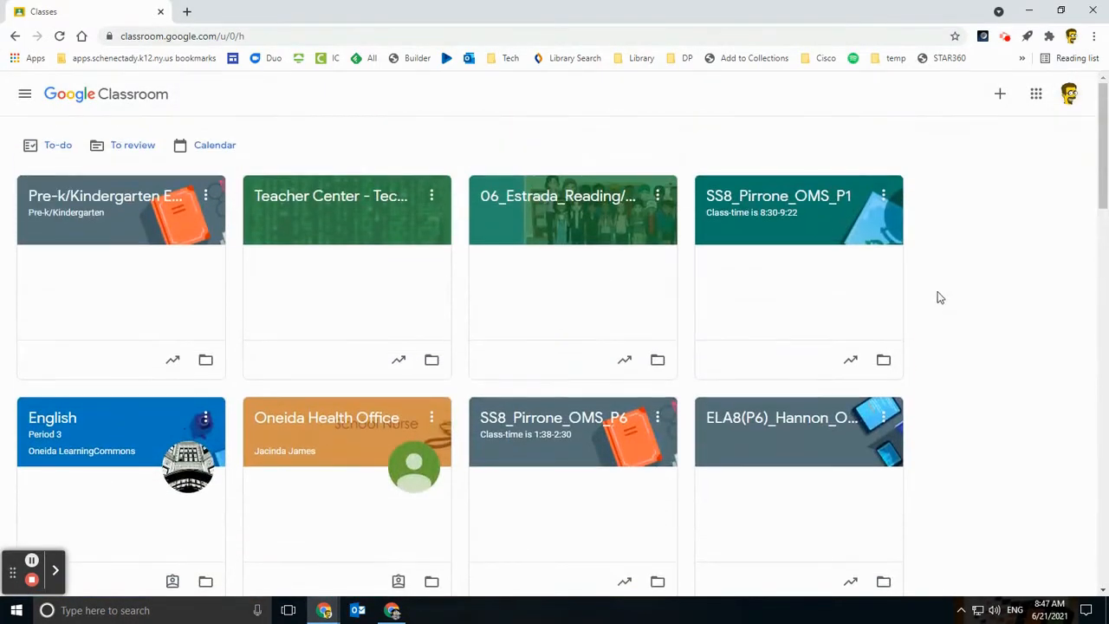
scroll(480, 319, "down", 2)
scroll(468, 299, "up", 2)
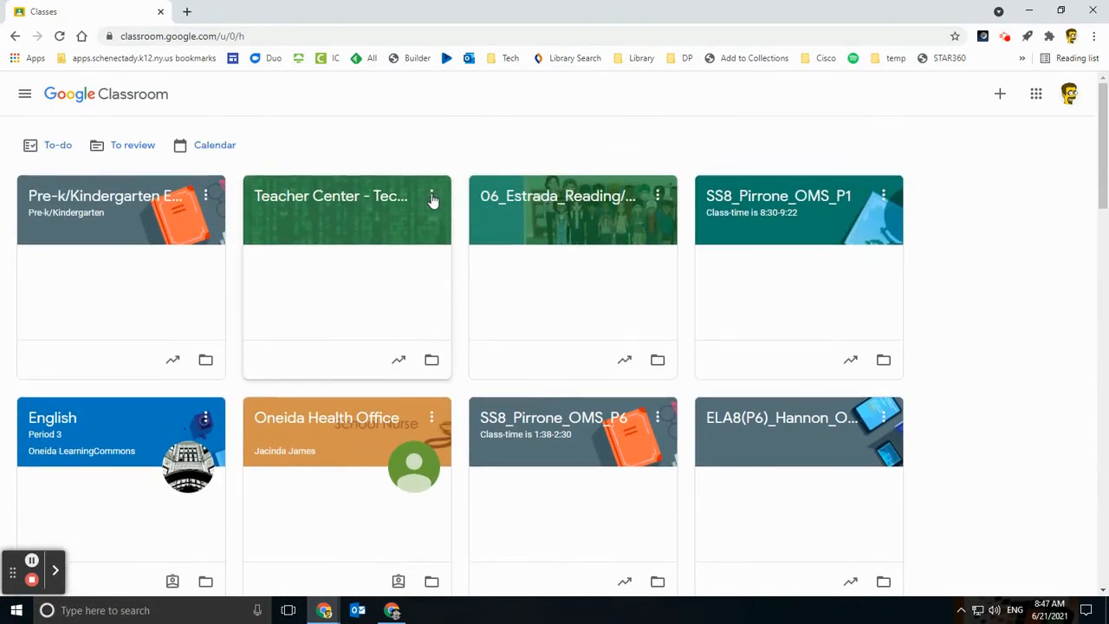
left_click(431, 197)
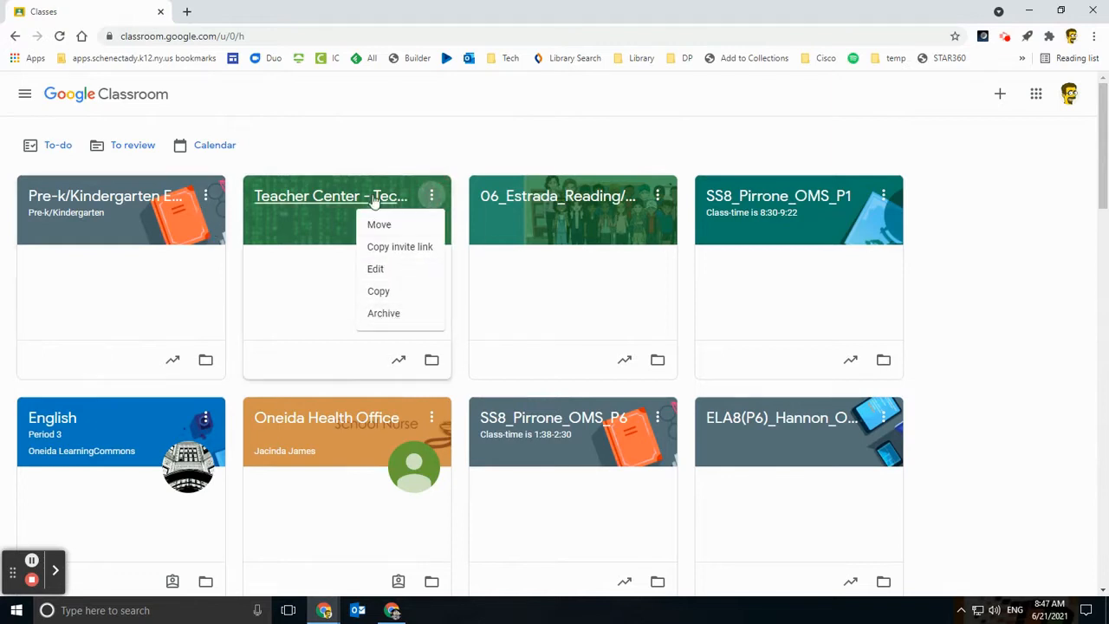
left_click(205, 421)
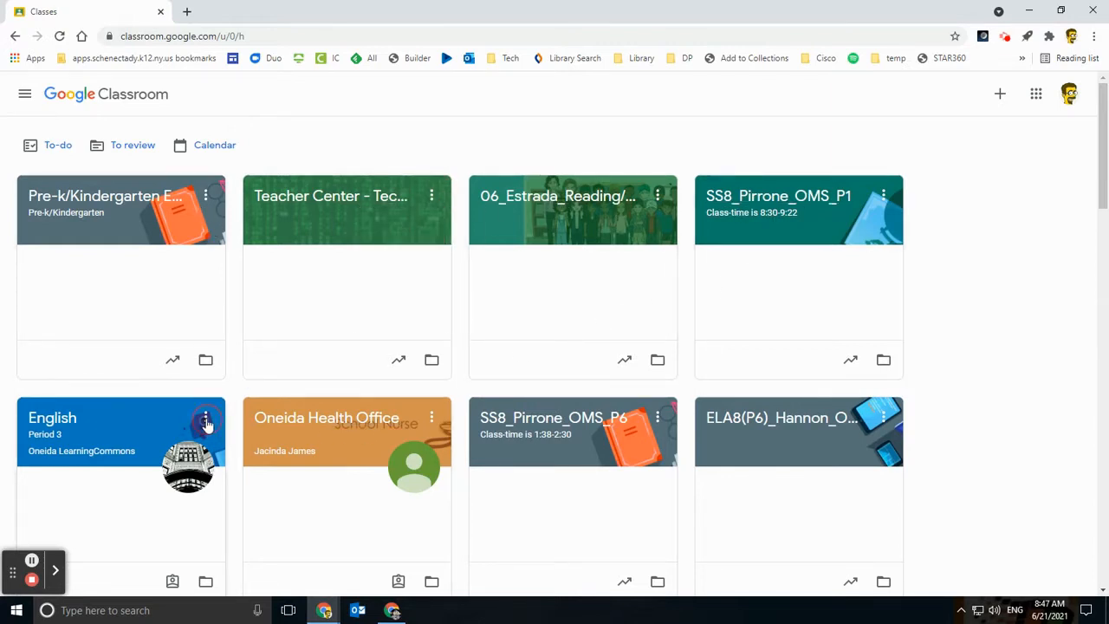
left_click(205, 421)
Archive the Get TECH'ed Up! class for Grade 7 and confirm the archiving.
scroll(372, 312, "down", 5)
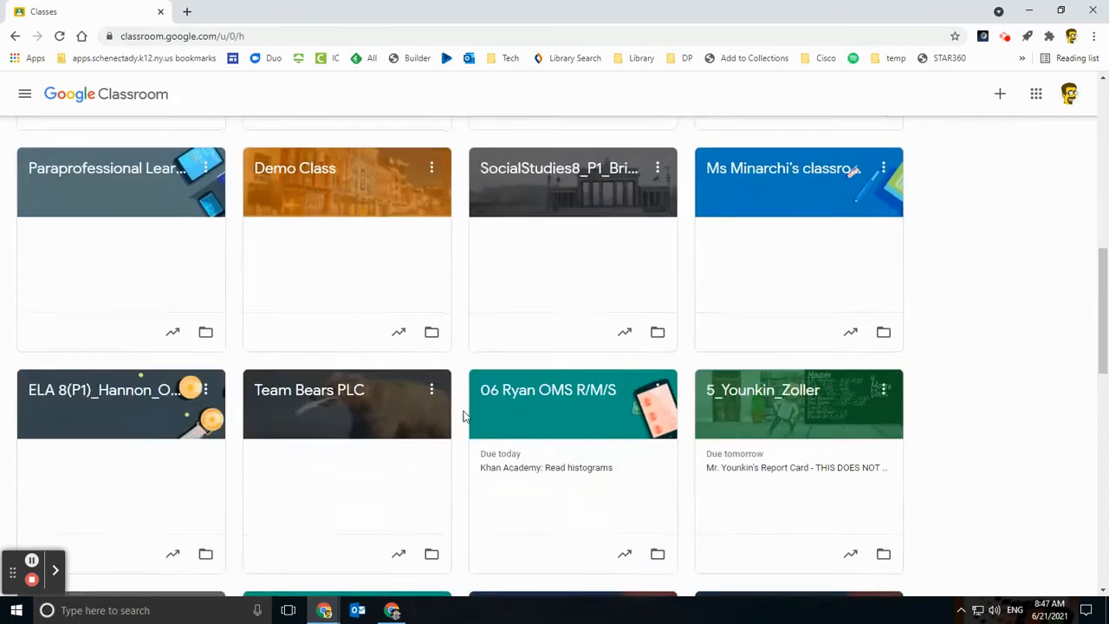
scroll(366, 315, "down", 2)
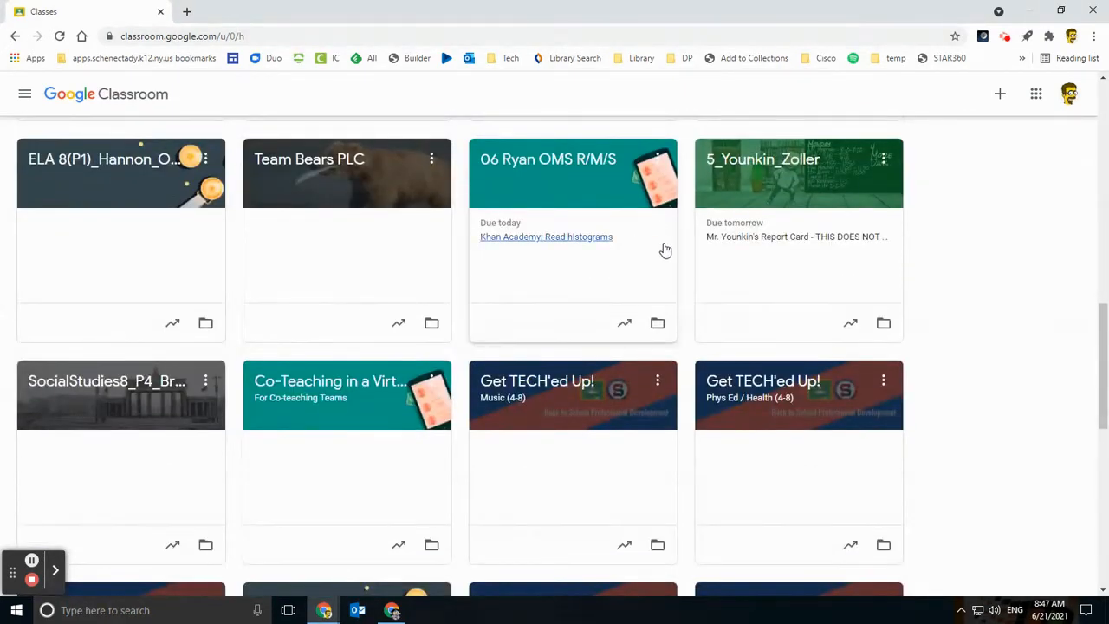
scroll(664, 248, "down", 8)
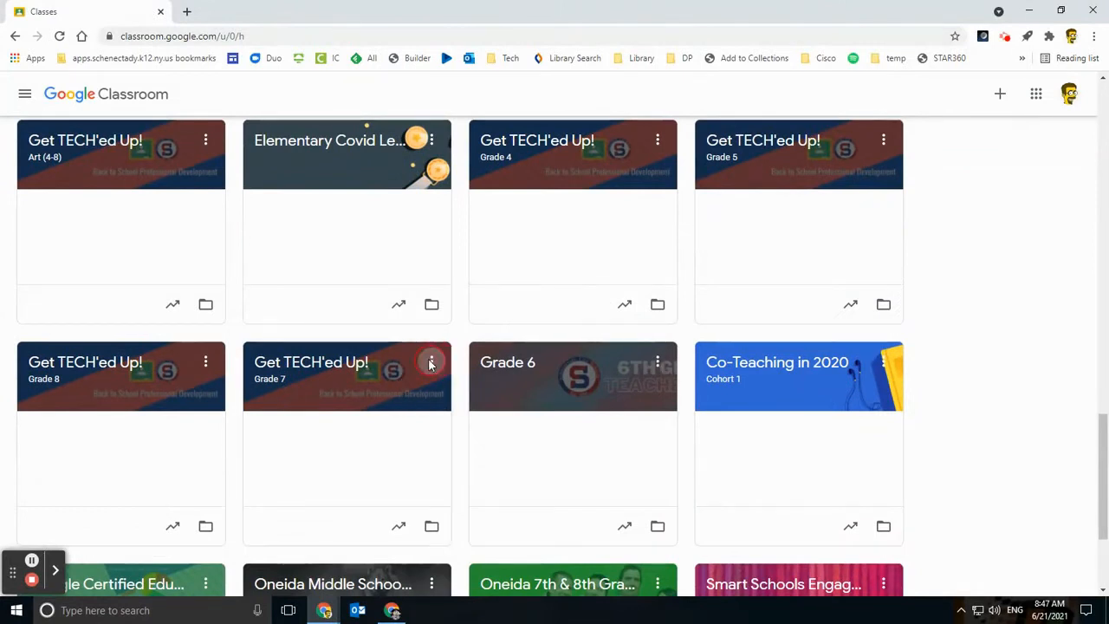
left_click(432, 364)
left_click(414, 483)
left_click(656, 406)
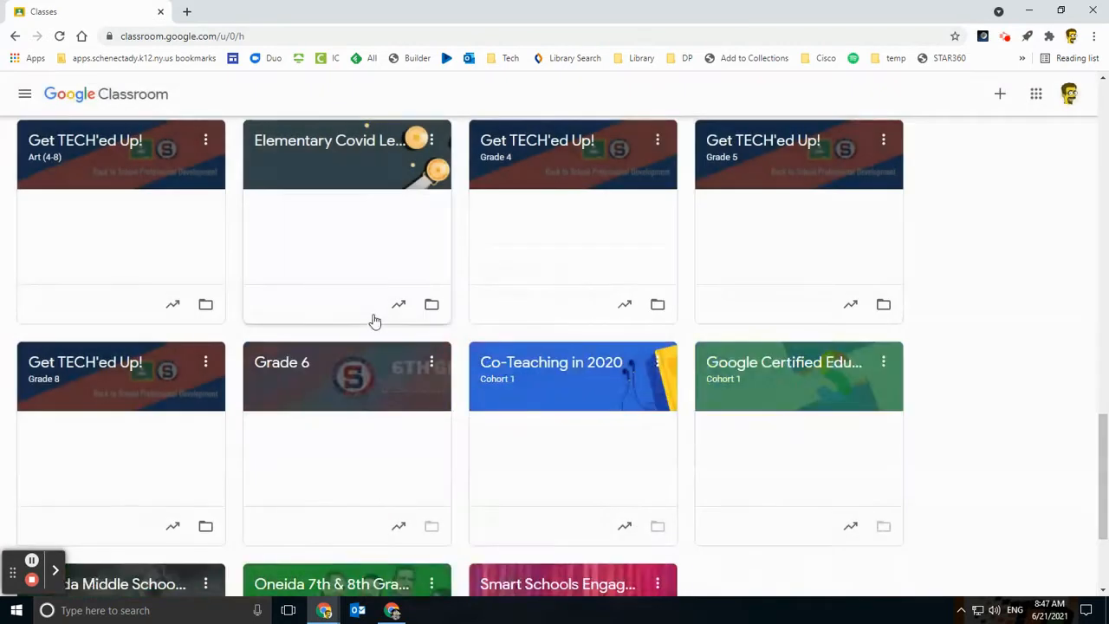
Go to the Archived classes page.
left_click(25, 94)
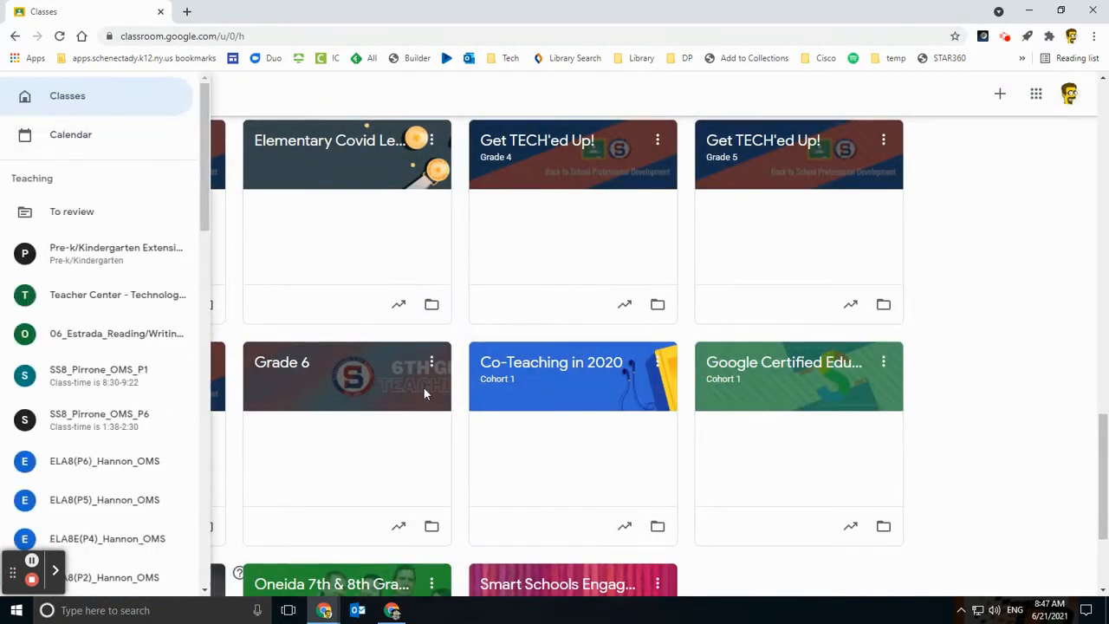
scroll(129, 423, "down", 10)
left_click(108, 535)
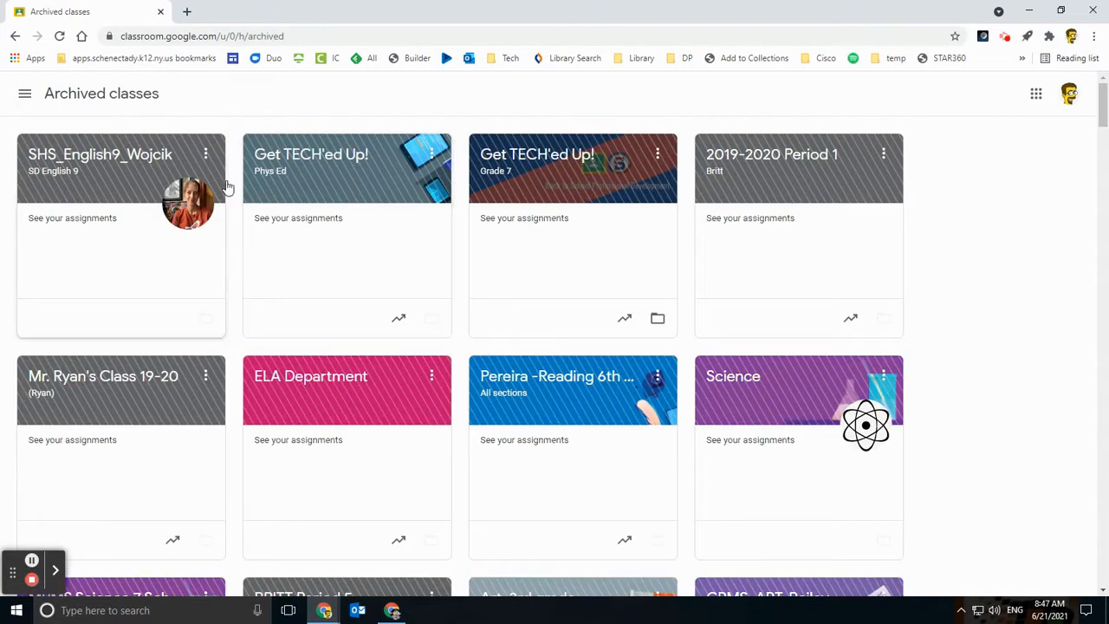
Restore the Get TECH'ed Up! Grade 7 class from the archived classes and confirm the restoration.
scroll(277, 188, "down", 5)
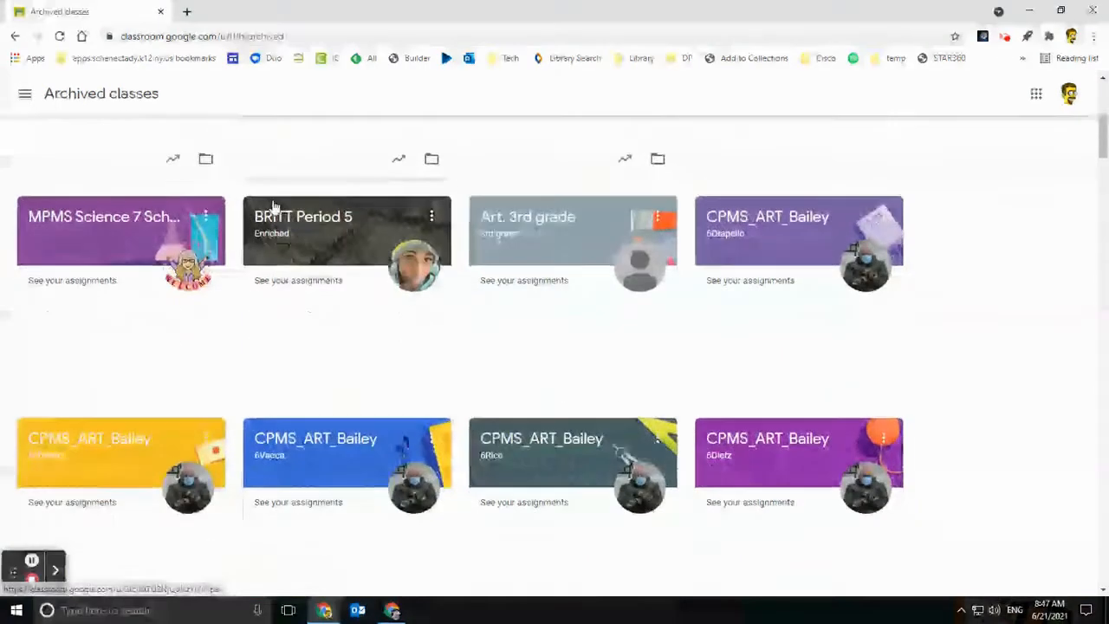
scroll(273, 206, "down", 8)
scroll(403, 251, "up", 13)
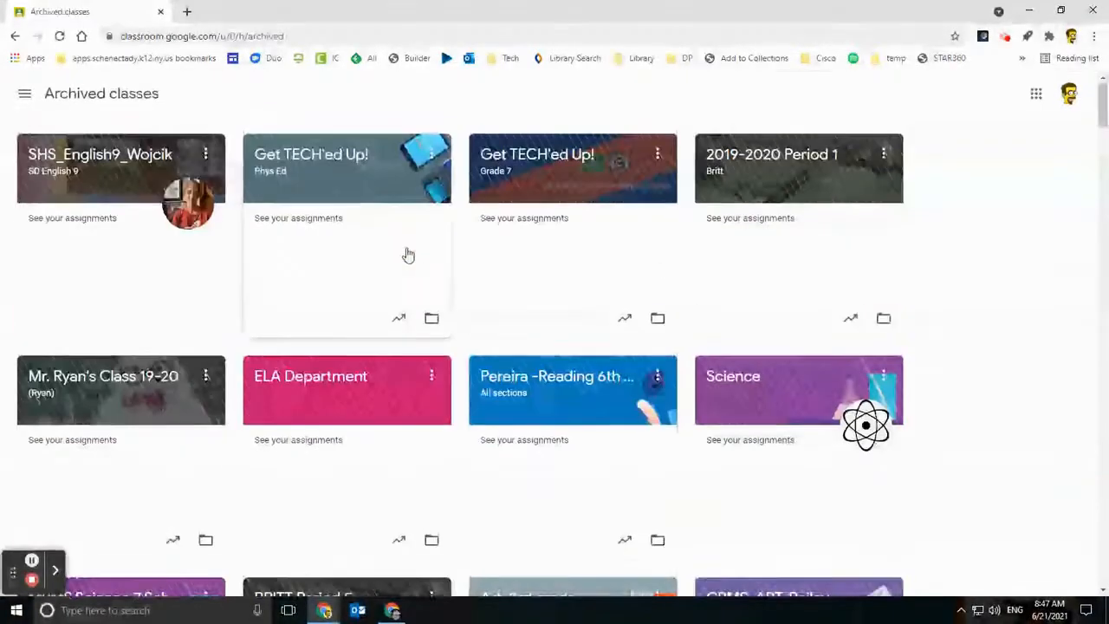
left_click(660, 156)
left_click(633, 229)
left_click(630, 394)
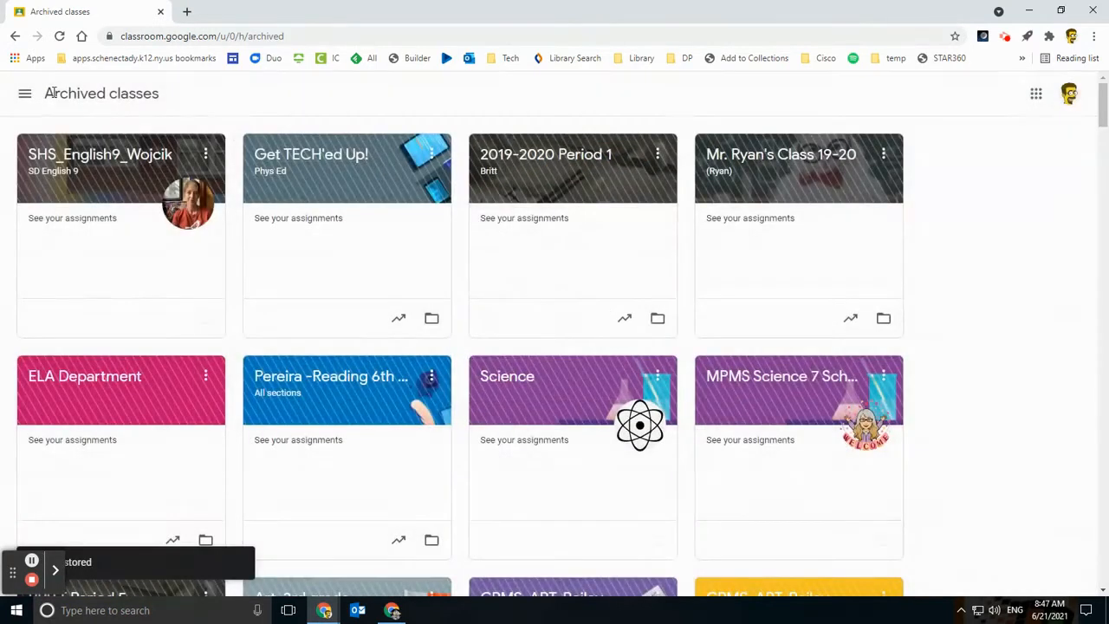
Return to the active classes overview and locate the restored Get TECH'ed Up! Grade 7 class.
left_click(24, 94)
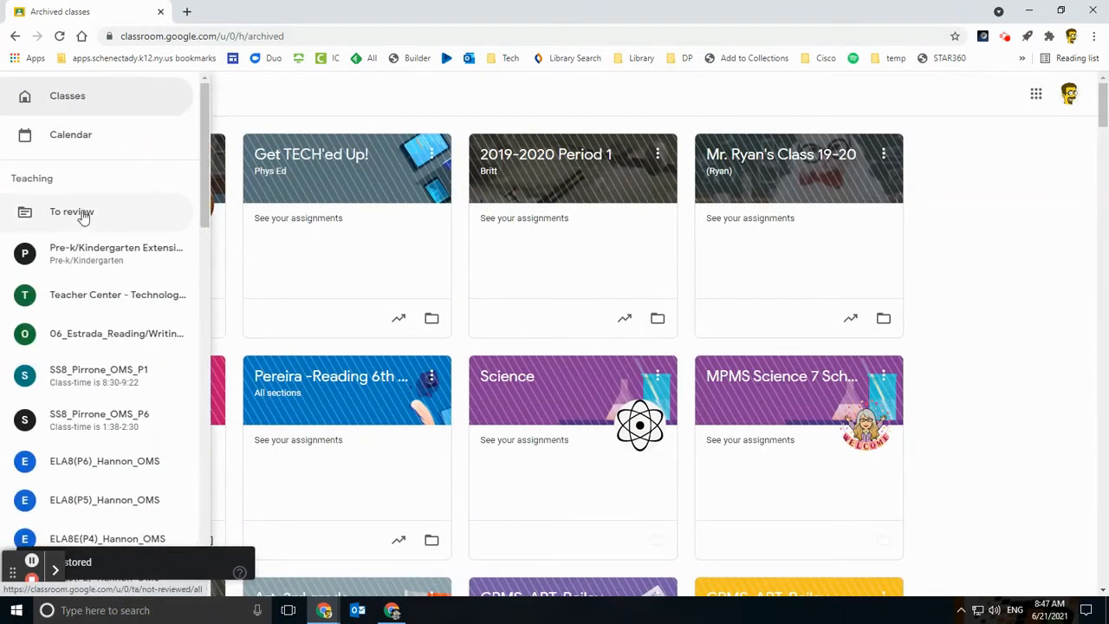
left_click(98, 99)
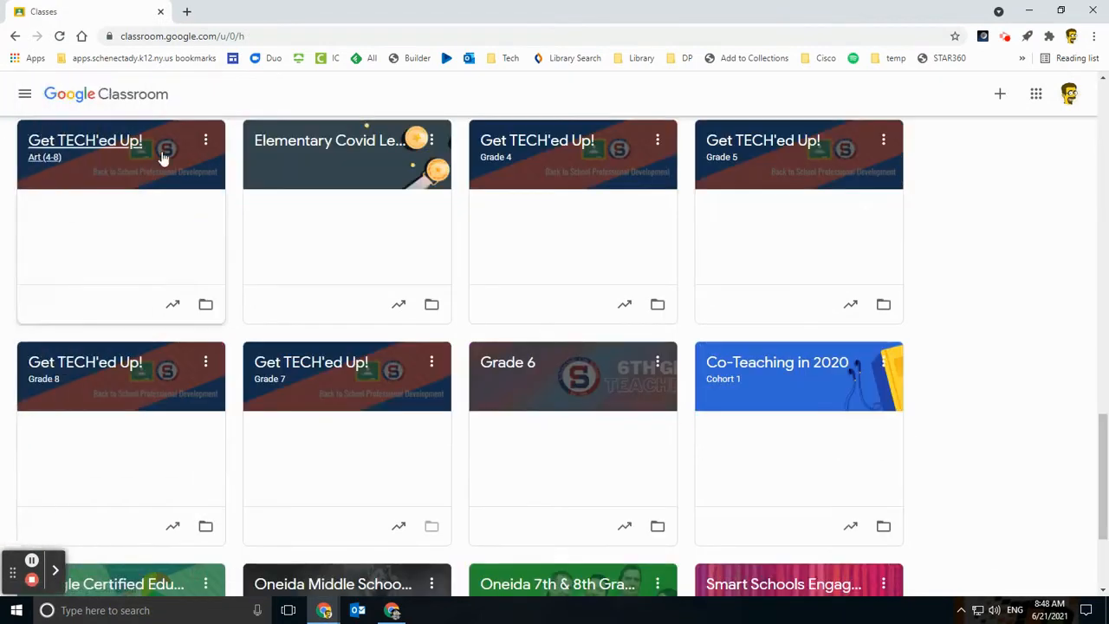
scroll(248, 193, "up", 10)
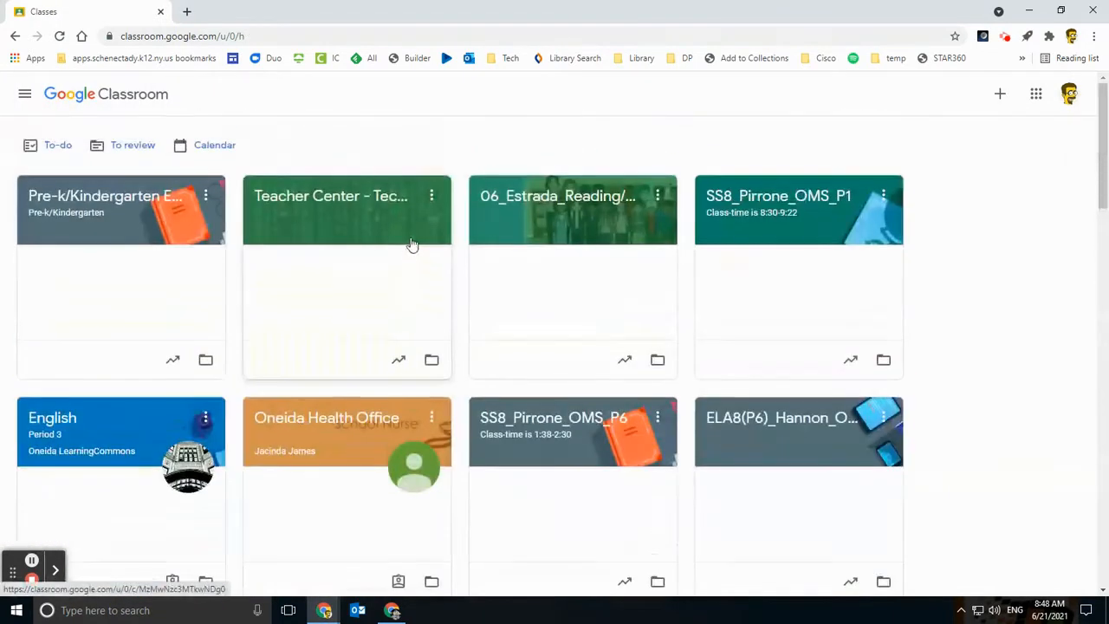
scroll(650, 248, "down", 15)
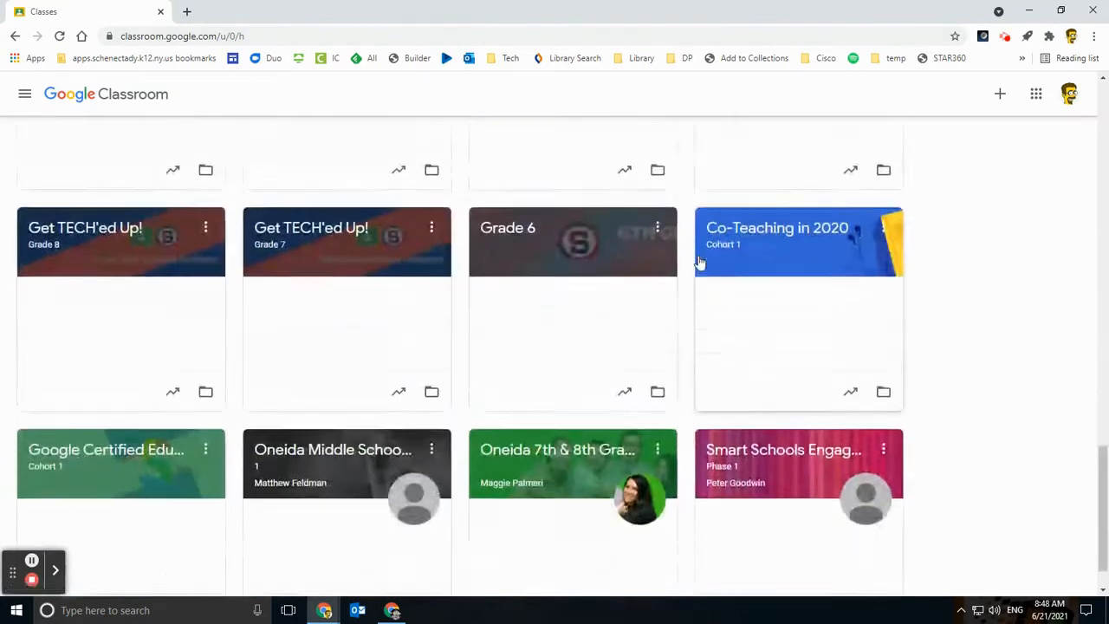
scroll(663, 238, "up", 12)
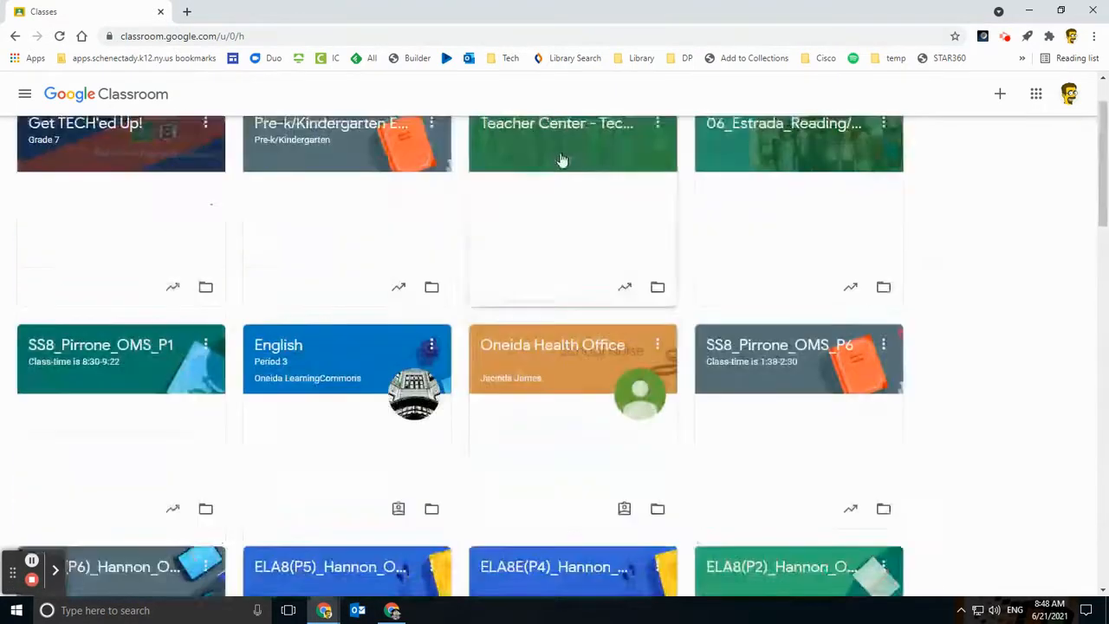
scroll(561, 160, "up", 1)
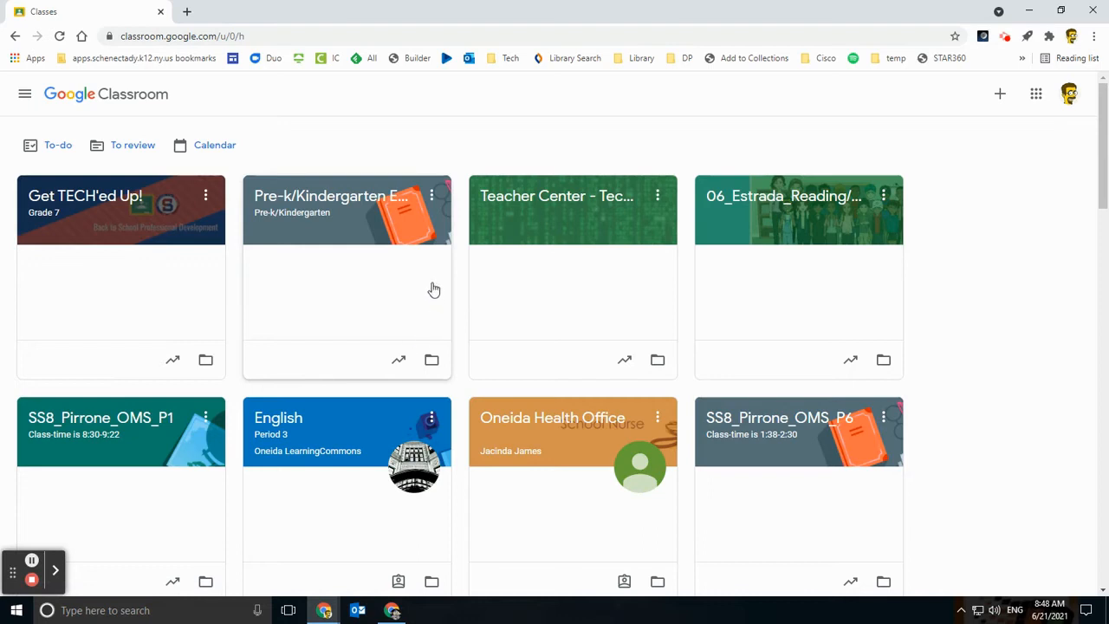
Open the Teacher Center - Technology Trainings class and look through its Grades page.
left_click(551, 209)
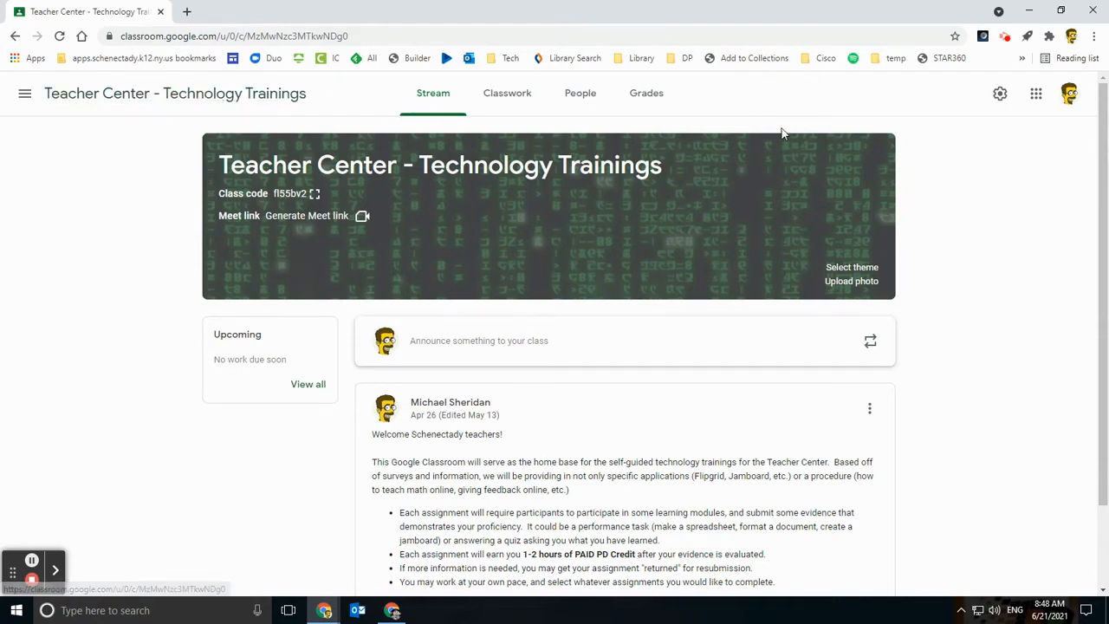
left_click(651, 97)
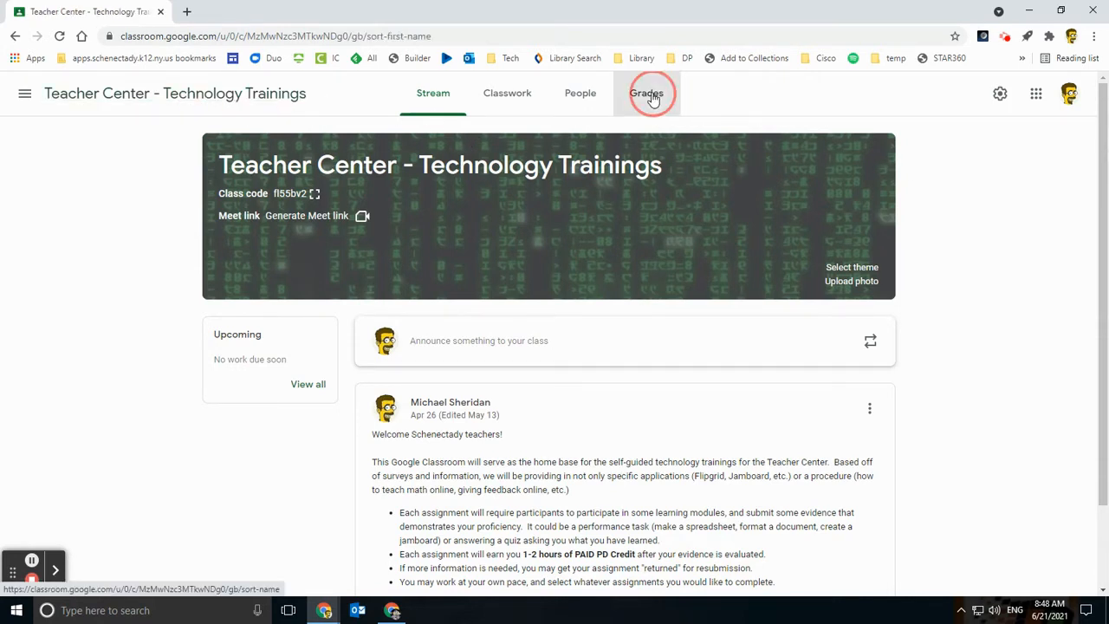
scroll(130, 165, "down", 4)
scroll(144, 260, "down", 4)
scroll(181, 265, "up", 4)
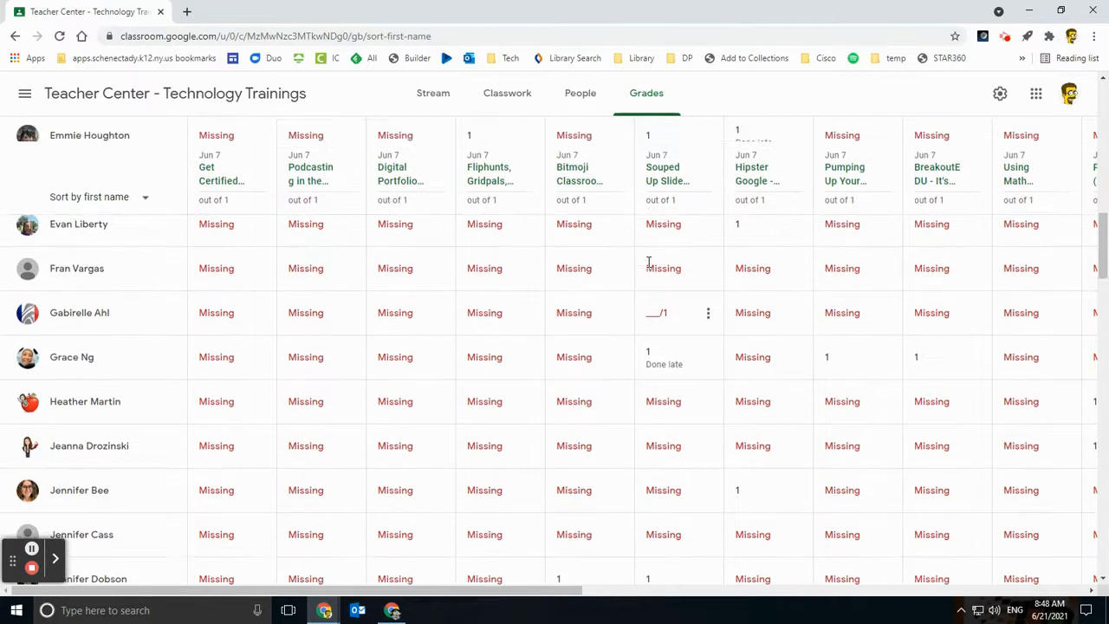
scroll(624, 260, "up", 5)
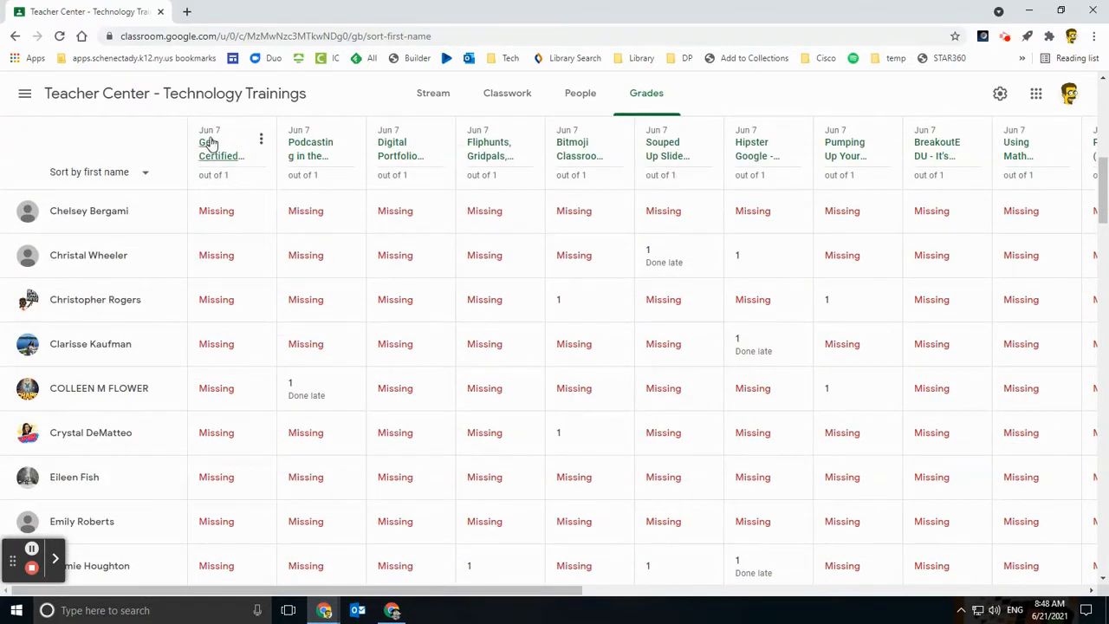
scroll(262, 144, "up", 5)
Check whether Return all is available for the Get Certified, Podcasting and Fliphunts assignments in the gradebook.
left_click(261, 140)
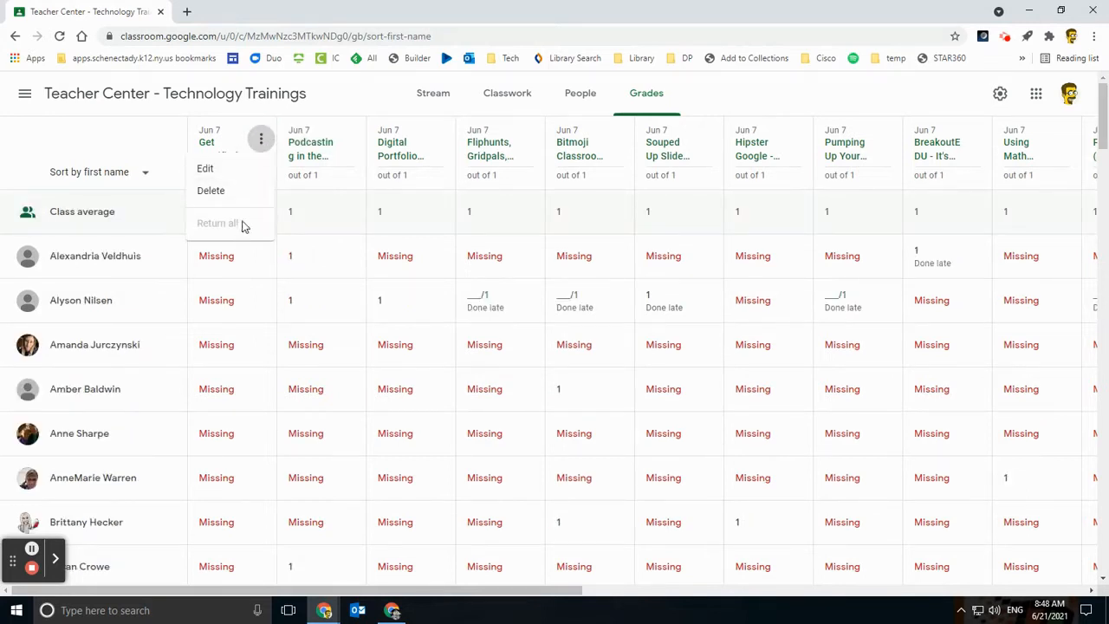
left_click(350, 139)
left_click(350, 139)
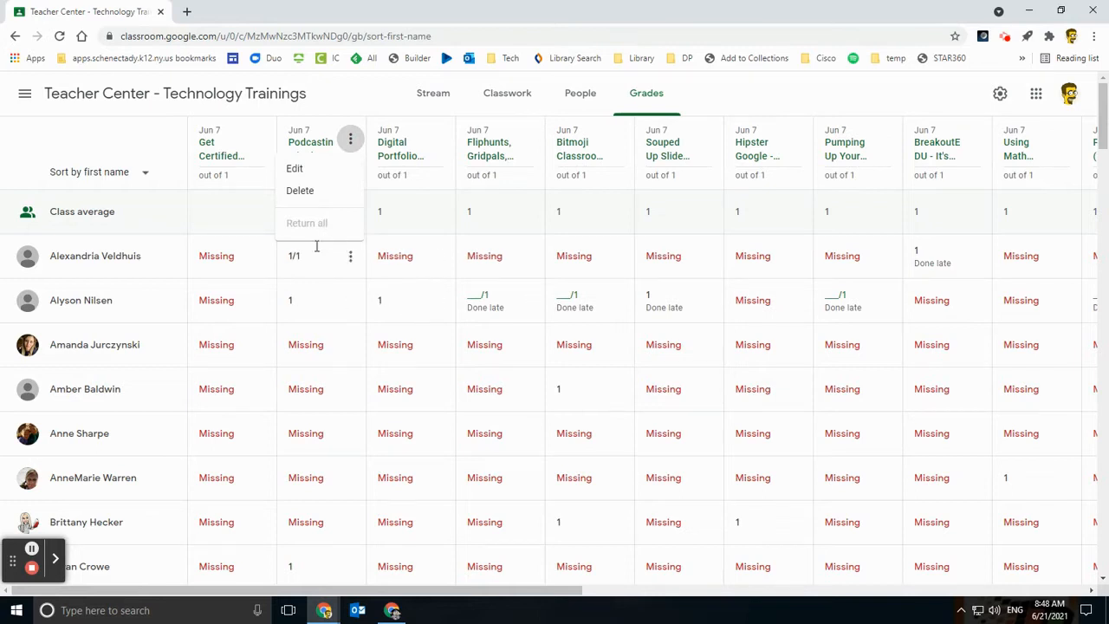
left_click(529, 139)
left_click(528, 140)
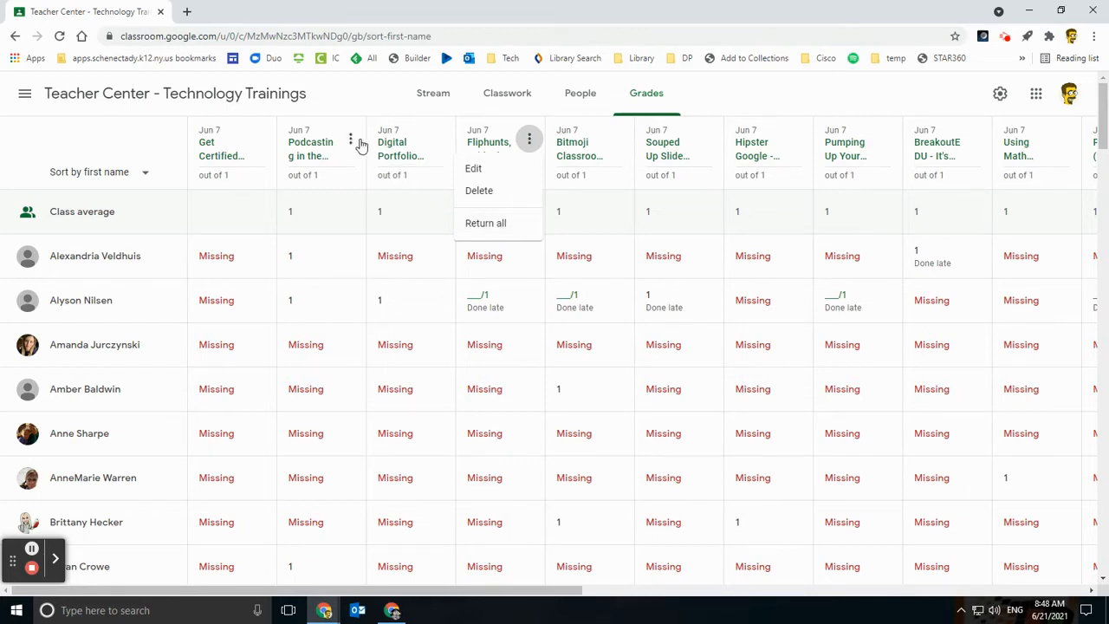
left_click(348, 137)
left_click(352, 140)
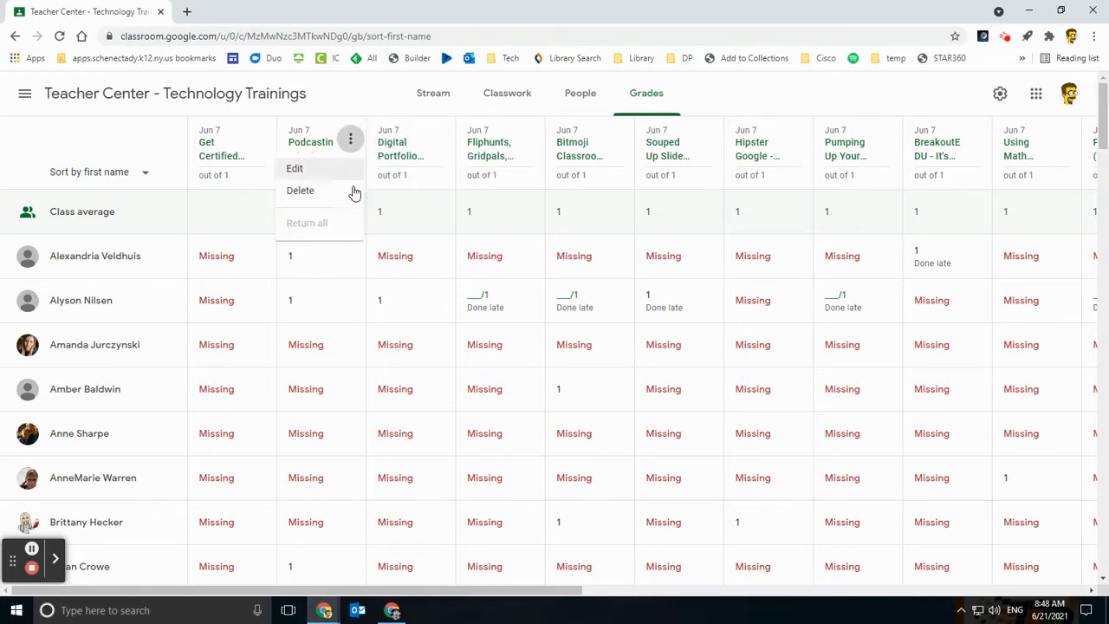
Review the Return all confirmation for the Fliphunts, Gridpals assignment, including its student notification text, and cancel without returning the work.
left_click(529, 140)
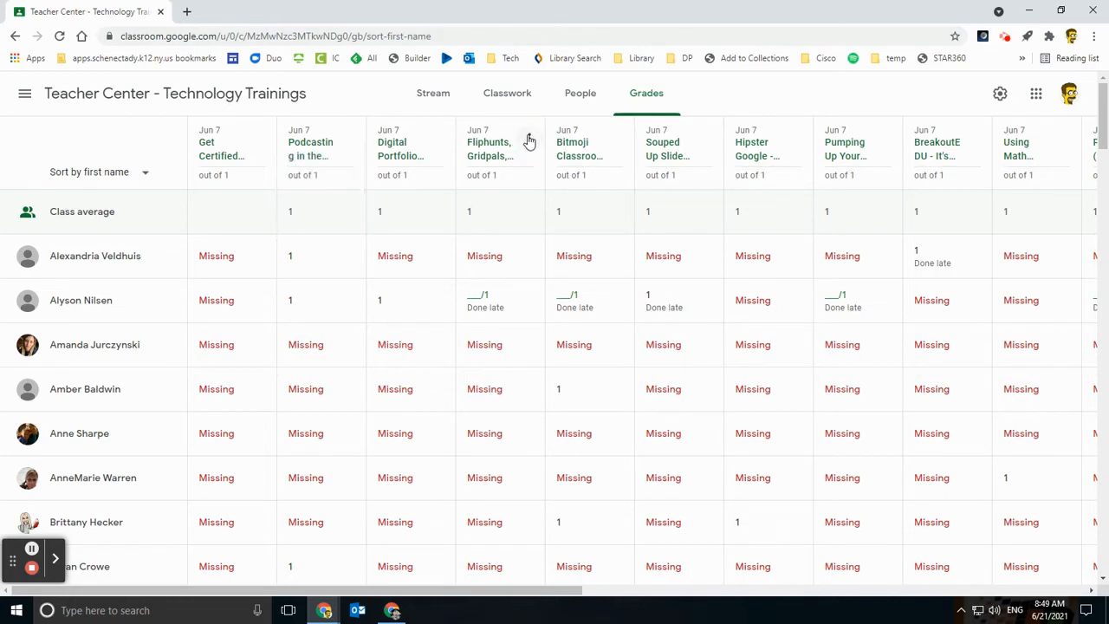
left_click(529, 141)
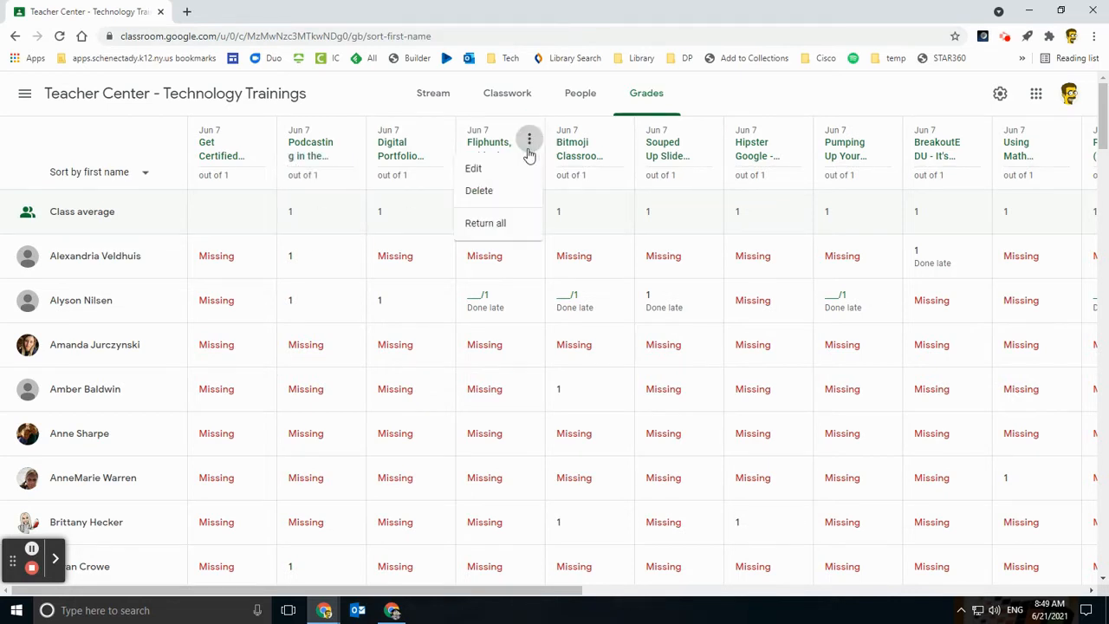
left_click(501, 224)
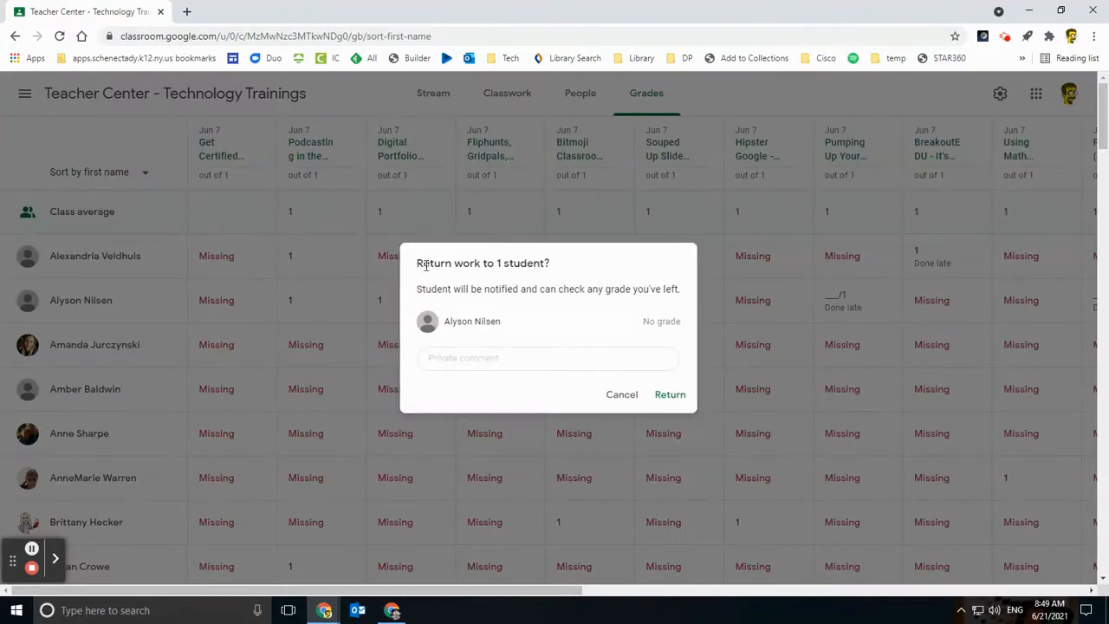
left_click_drag(524, 289, 666, 289)
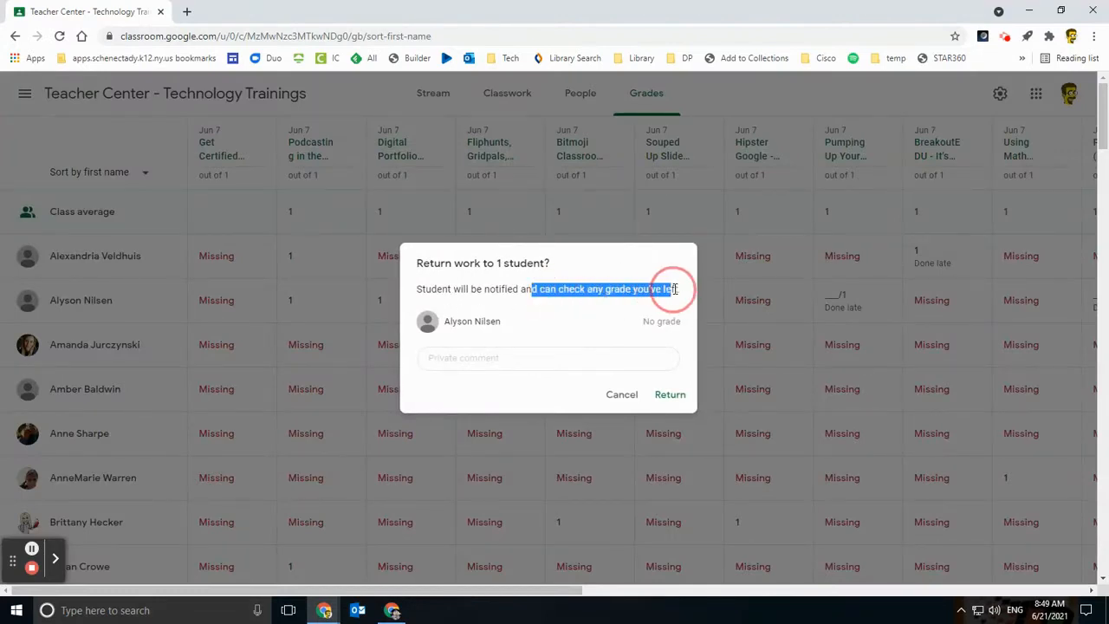
left_click(545, 288)
left_click_drag(497, 289, 663, 290)
left_click(621, 395)
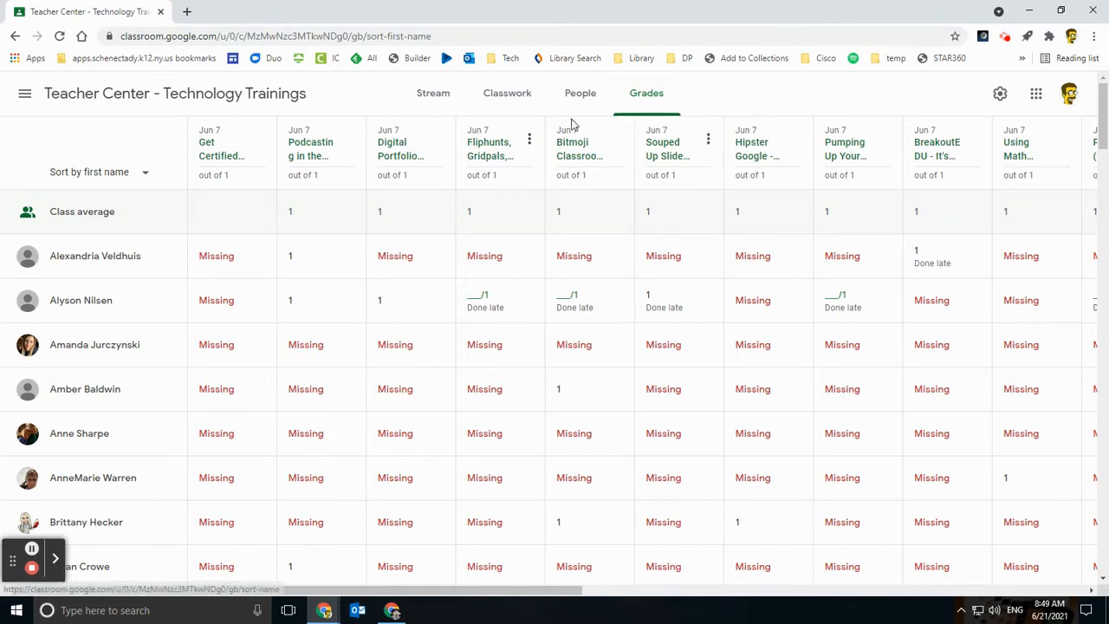
Open the Classroom calendar page and switch from it to Google Calendar through the Google apps.
left_click(24, 94)
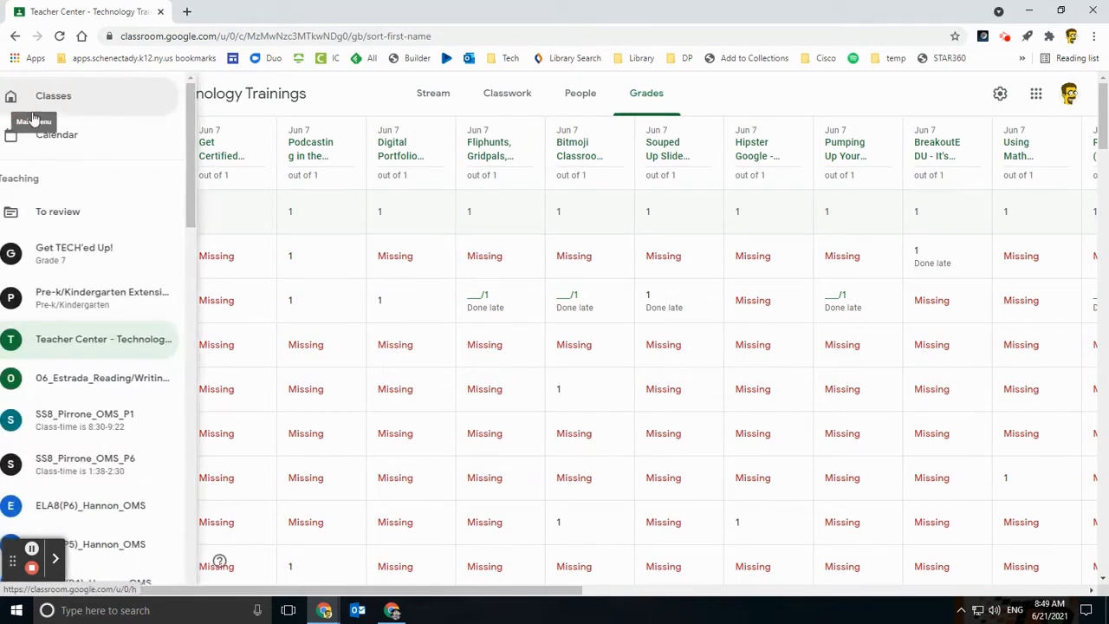
left_click(86, 139)
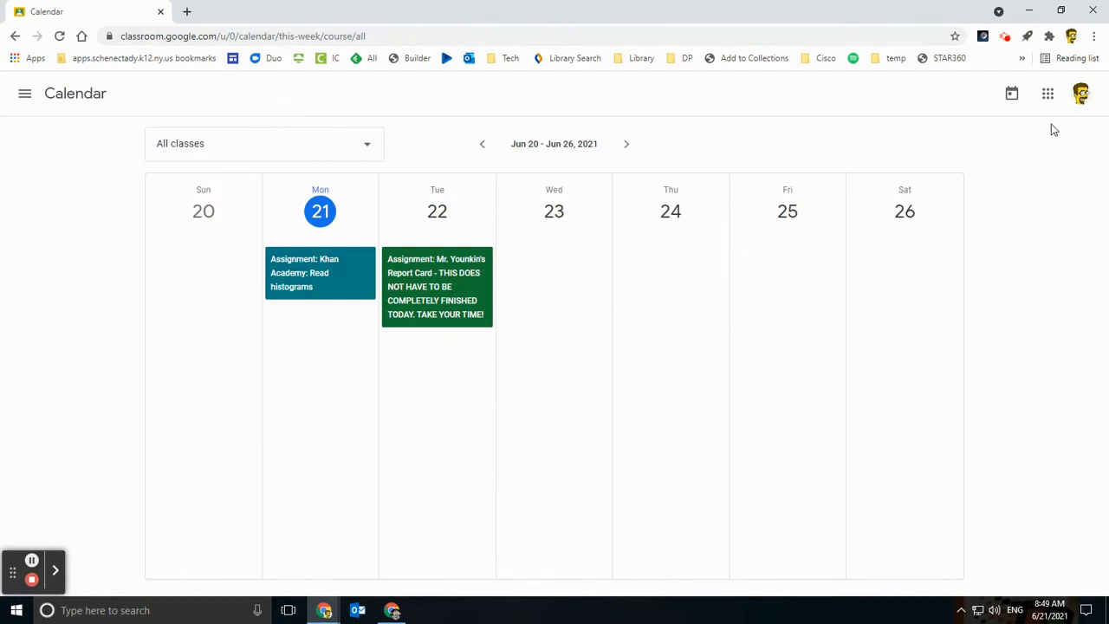
left_click(1047, 93)
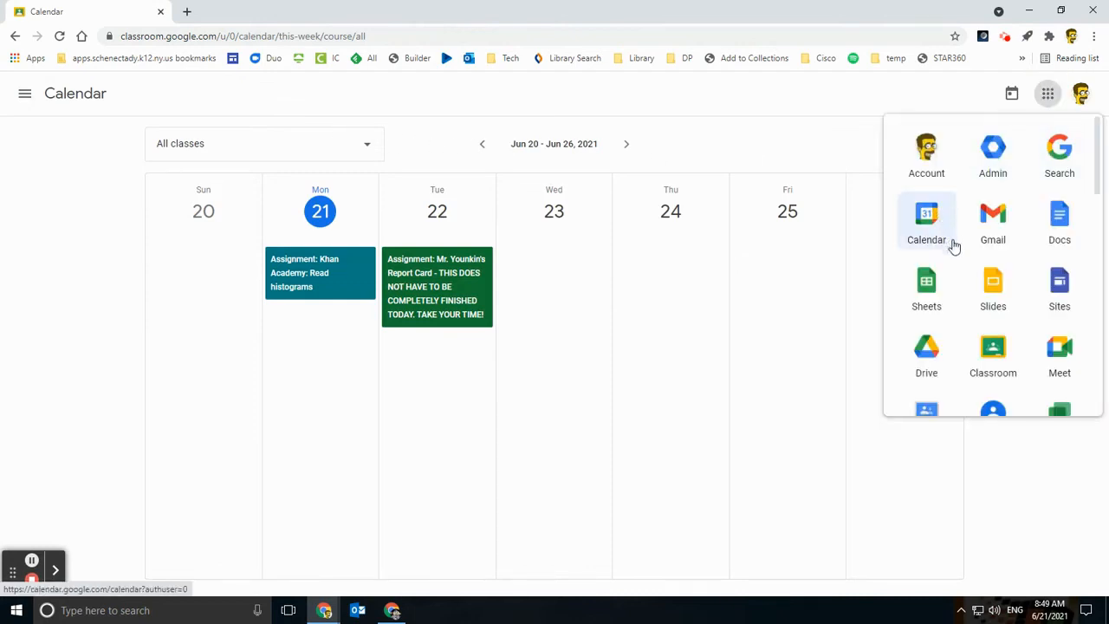
scroll(1050, 272, "down", 2)
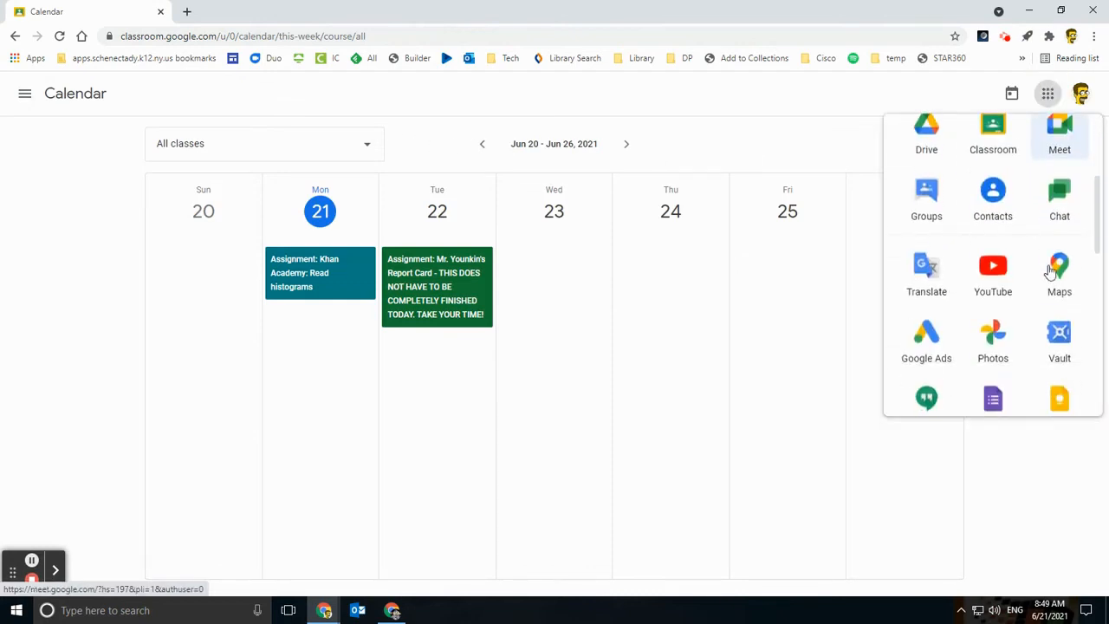
scroll(1054, 312, "up", 3)
left_click(939, 217)
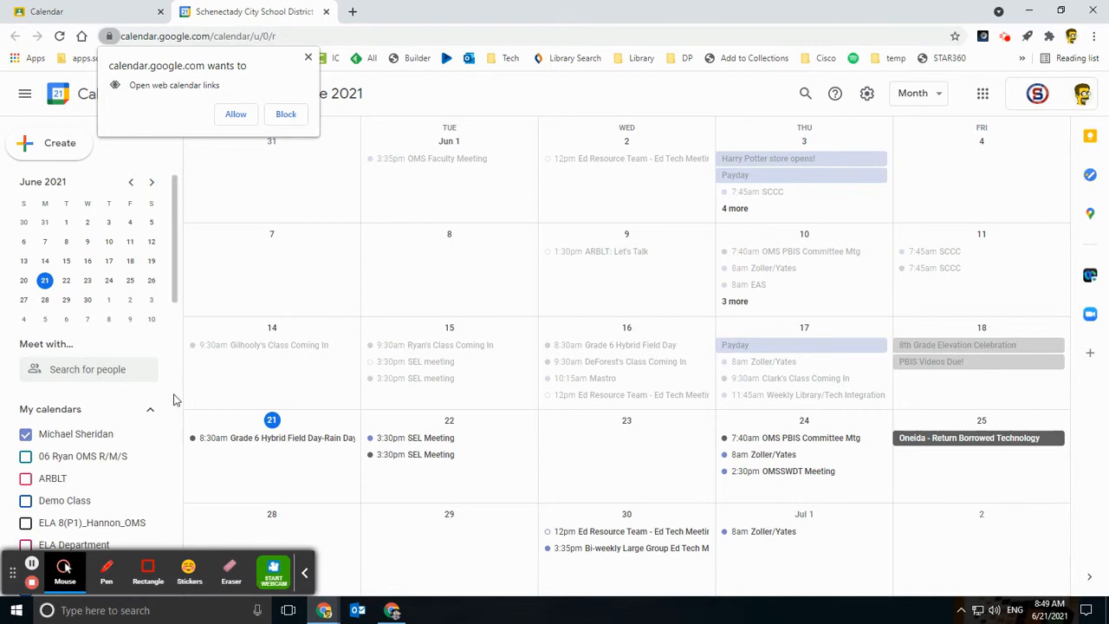
Hide the Get TECH'ed Up! Music (4-8) class calendar from the My calendars list.
scroll(194, 407, "down", 1)
scroll(99, 446, "down", 4)
scroll(99, 440, "down", 1)
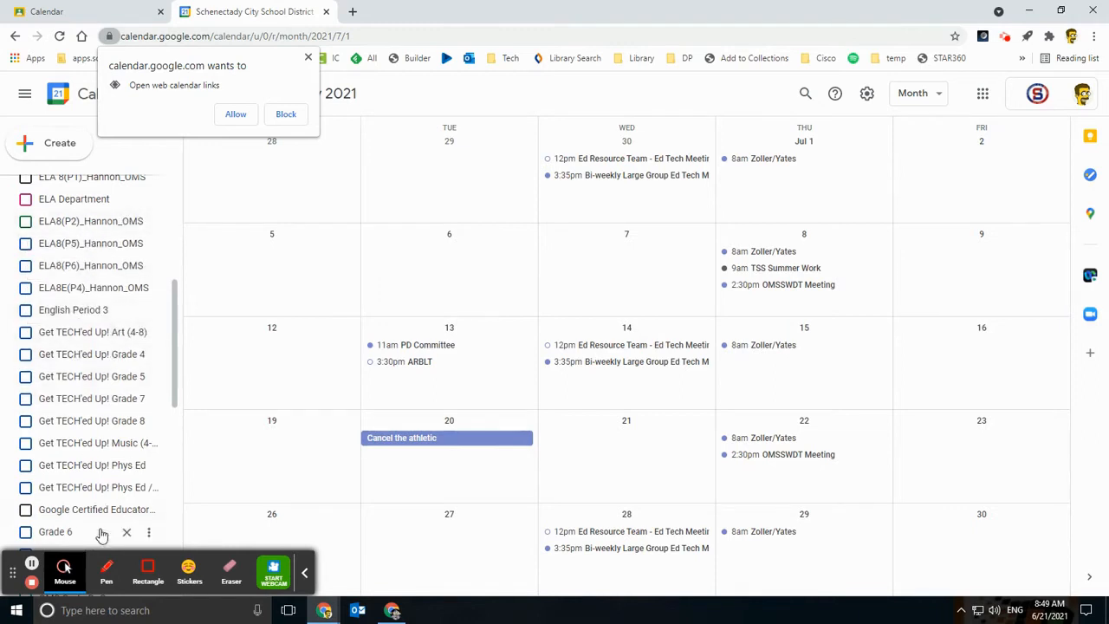
left_click(149, 246)
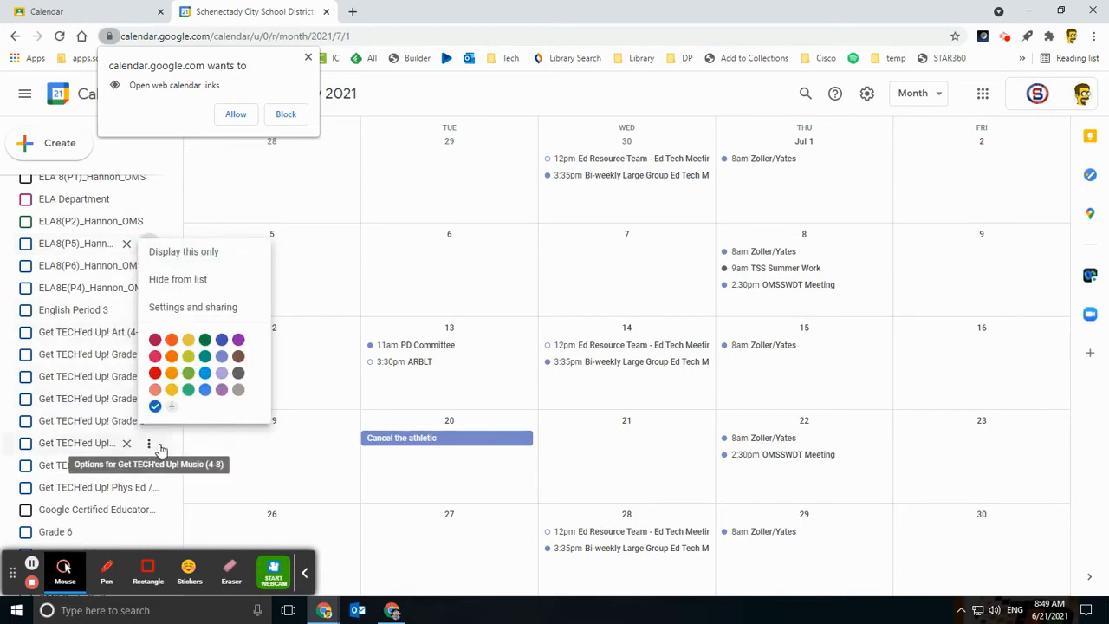
left_click(156, 445)
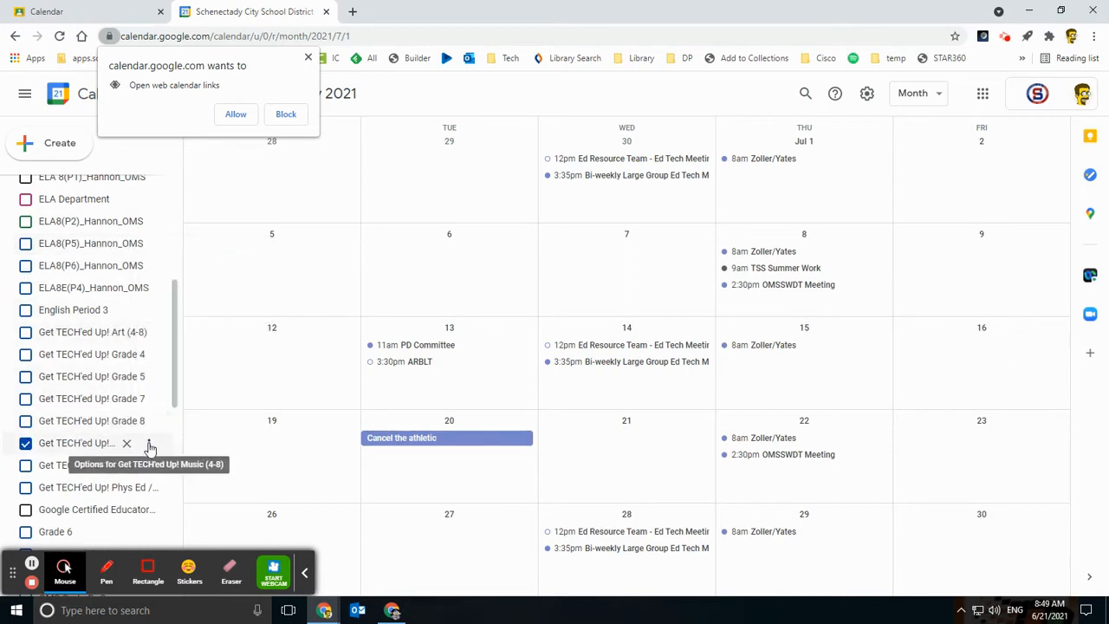
left_click(149, 447)
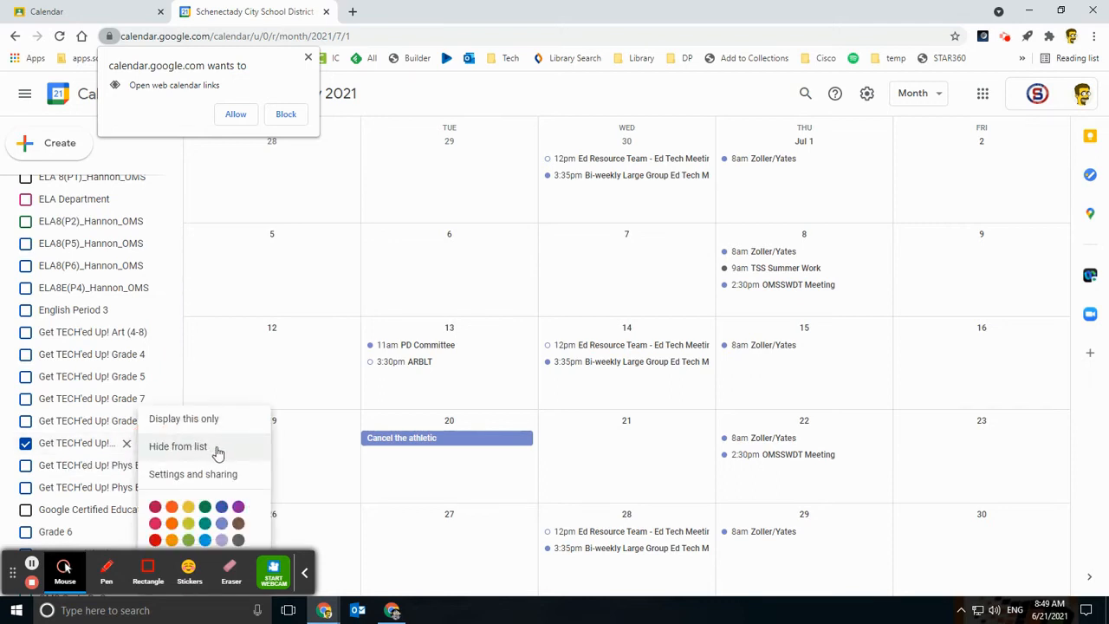
left_click(188, 450)
Look through the remaining calendars, toggle the ELA8 P2 and P5 class calendars on and off, and open the options of the P5 calendar.
scroll(110, 388, "down", 5)
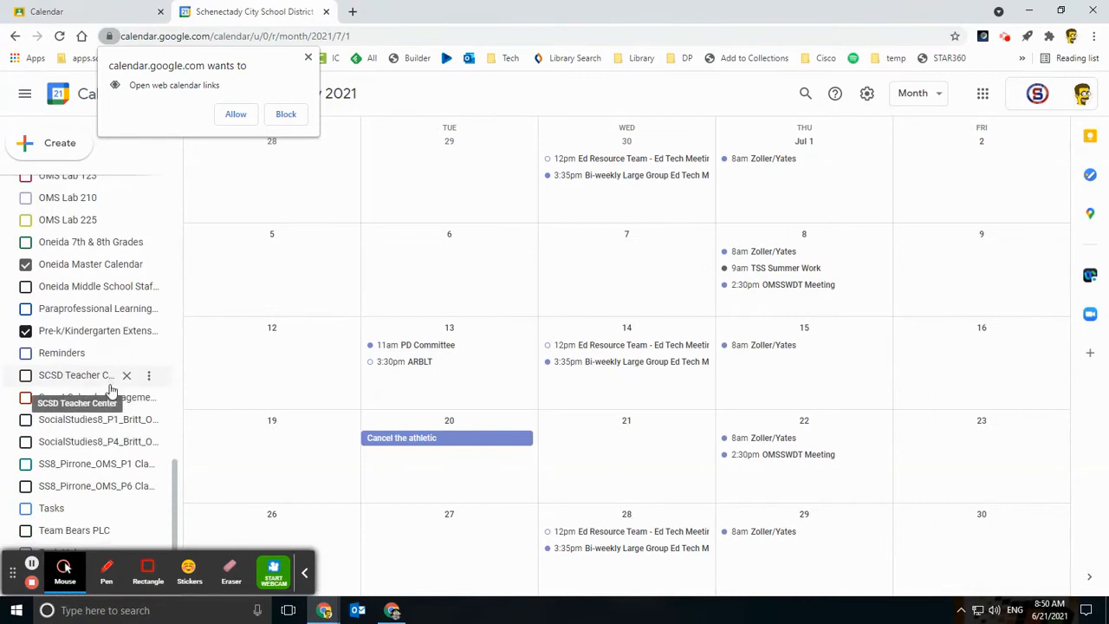
scroll(110, 399, "down", 1)
scroll(99, 391, "up", 5)
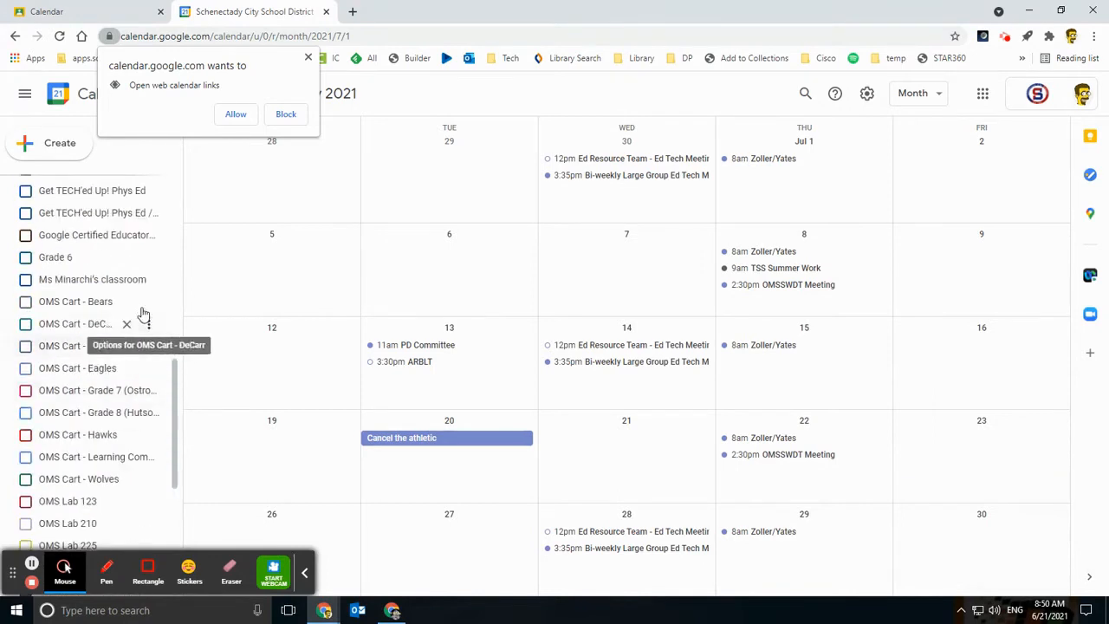
scroll(95, 302, "up", 5)
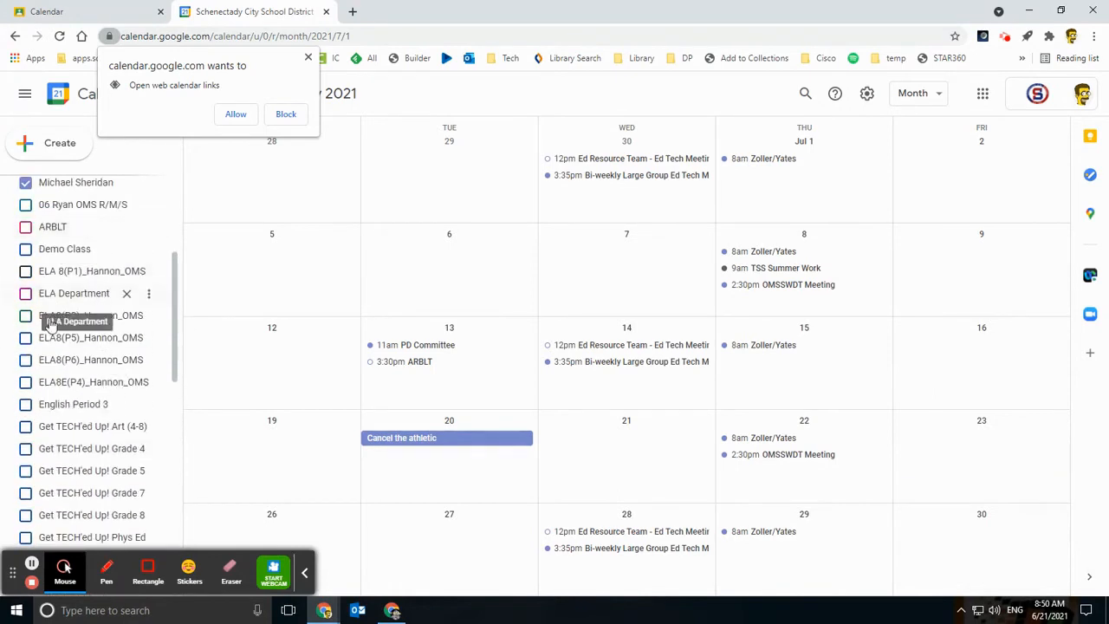
left_click(27, 317)
left_click(27, 317)
left_click(25, 338)
left_click(25, 338)
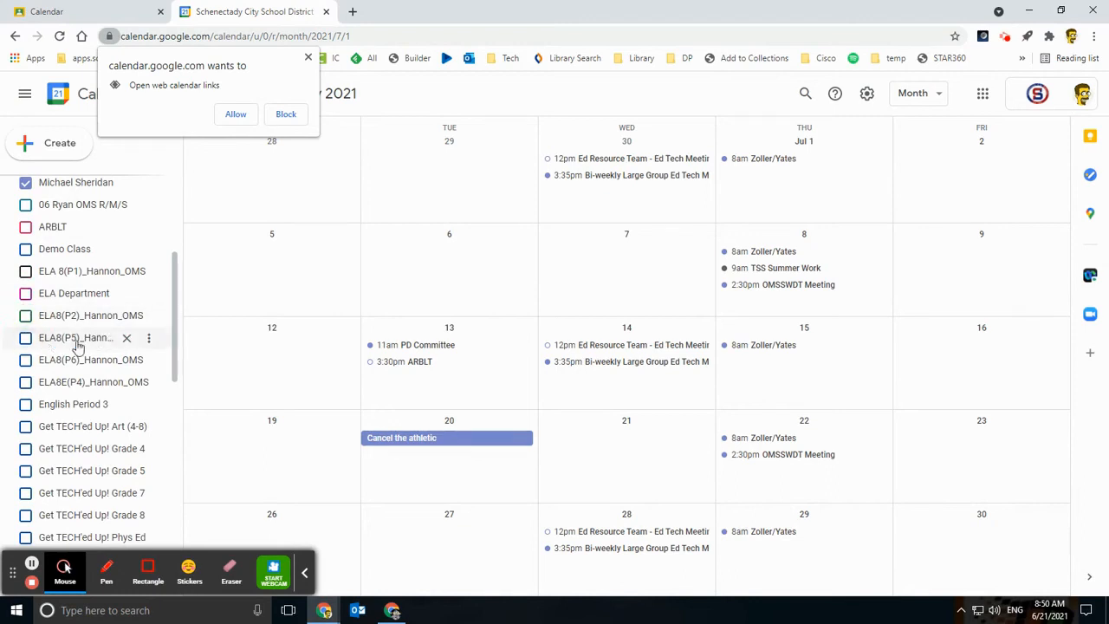
left_click(151, 340)
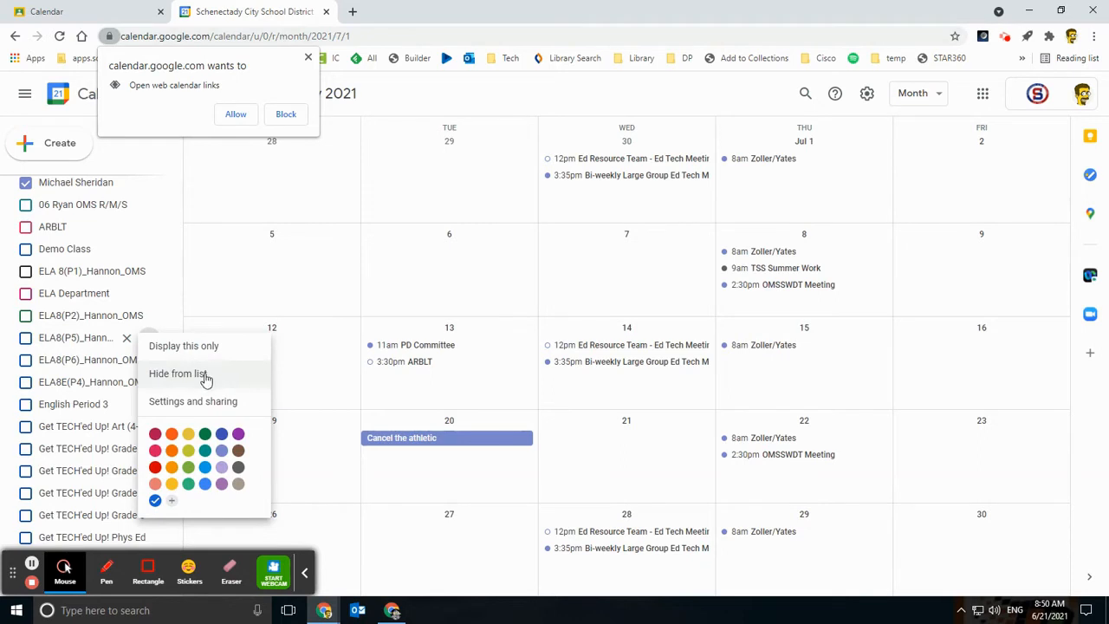
Return to Google Classroom and open the class Drive folder from the Classwork page of Teacher Center - Technology Trainings.
left_click(122, 8)
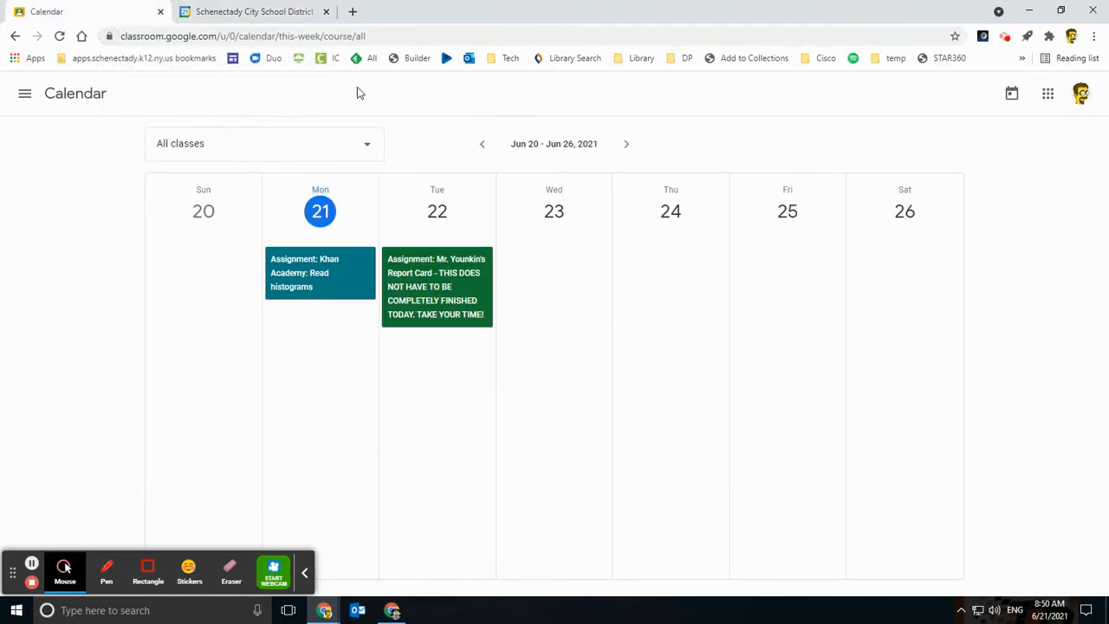
left_click(21, 98)
left_click(90, 101)
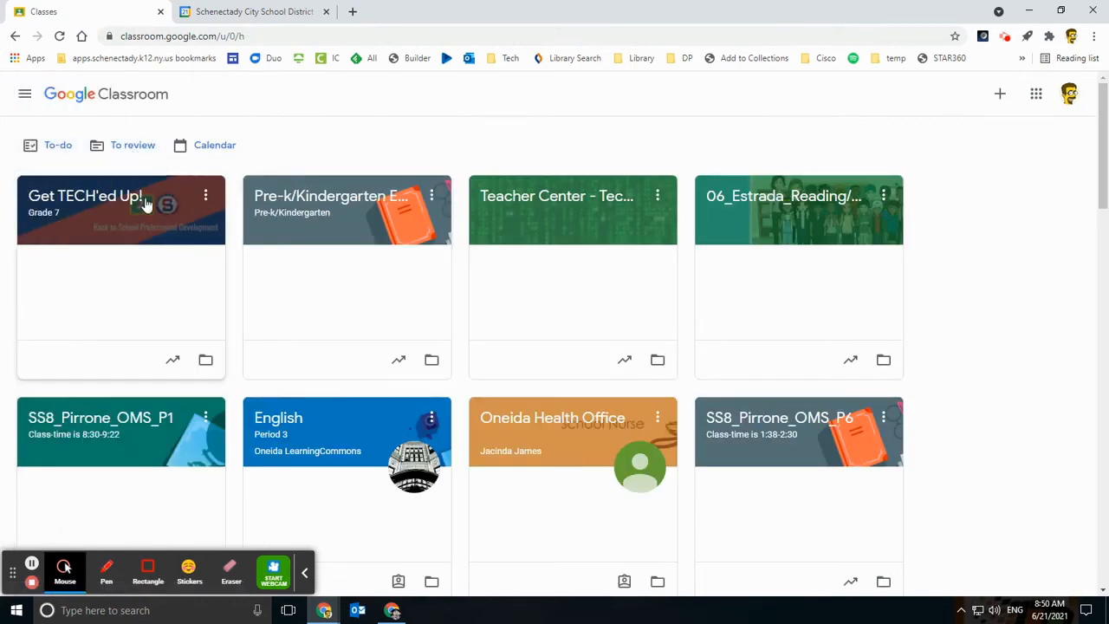
left_click(500, 198)
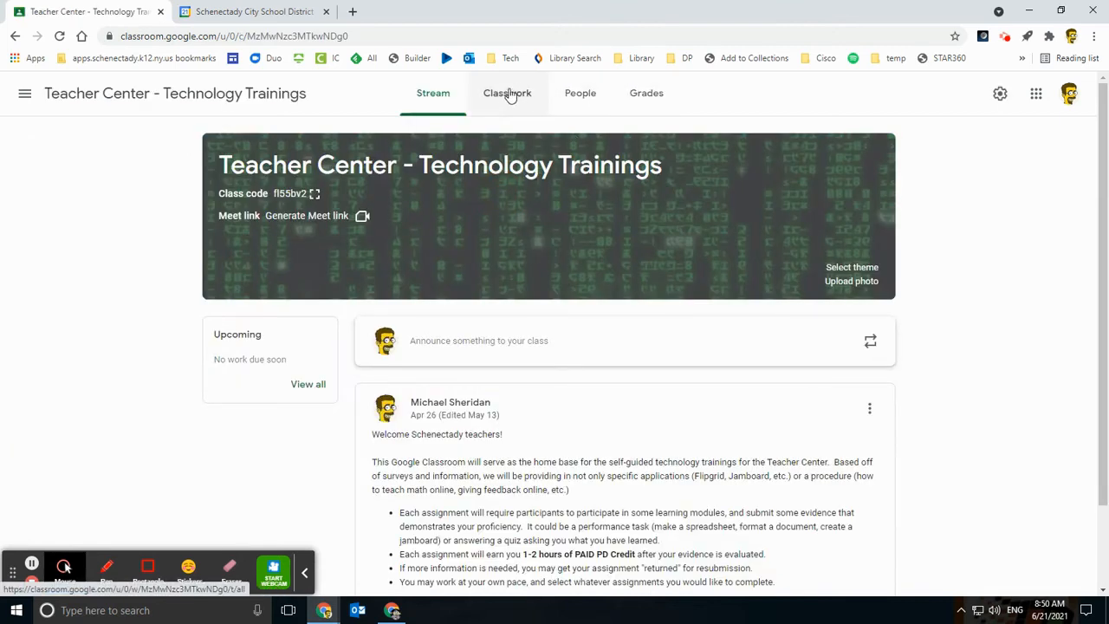
left_click(577, 94)
left_click(511, 97)
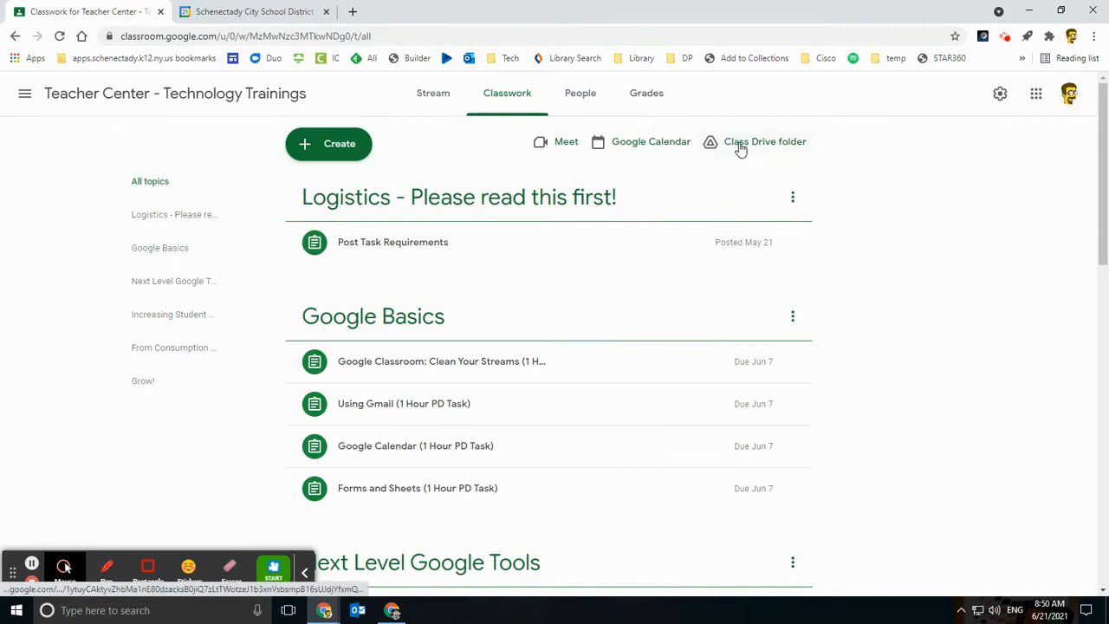
left_click(743, 147)
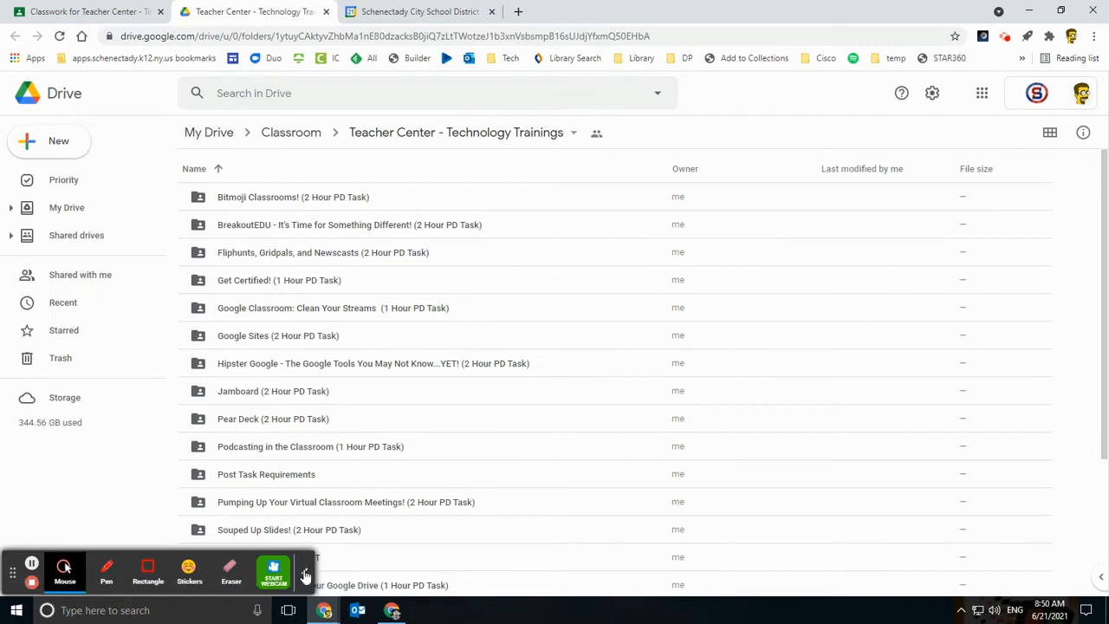
Go up to the parent Classroom folder in Drive and look through the class folders it contains.
left_click(305, 575)
left_click(301, 135)
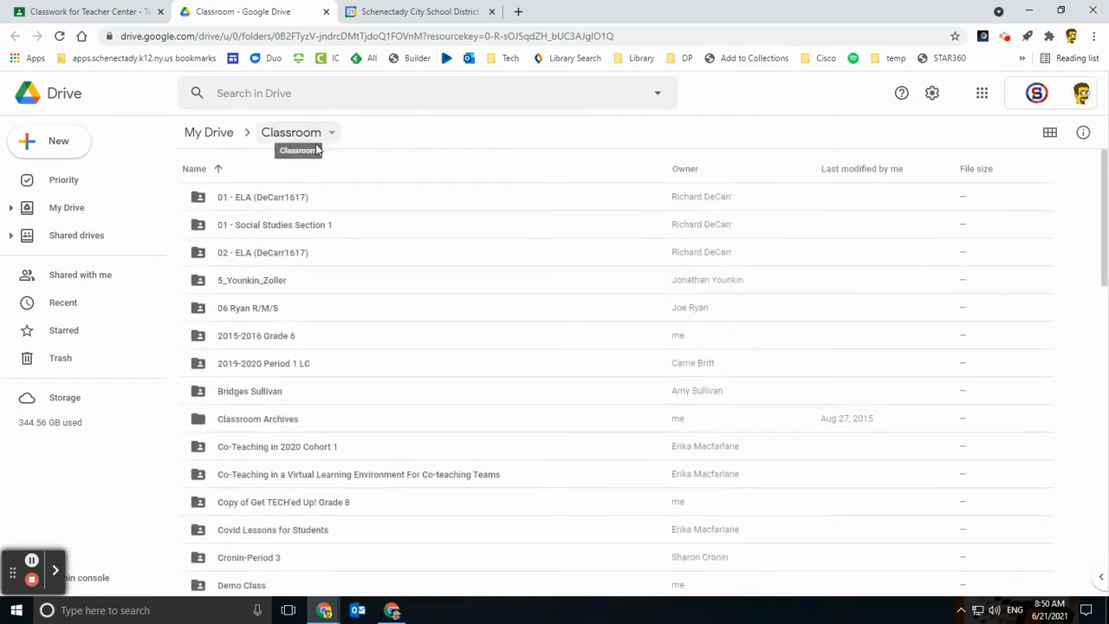
left_click(304, 135)
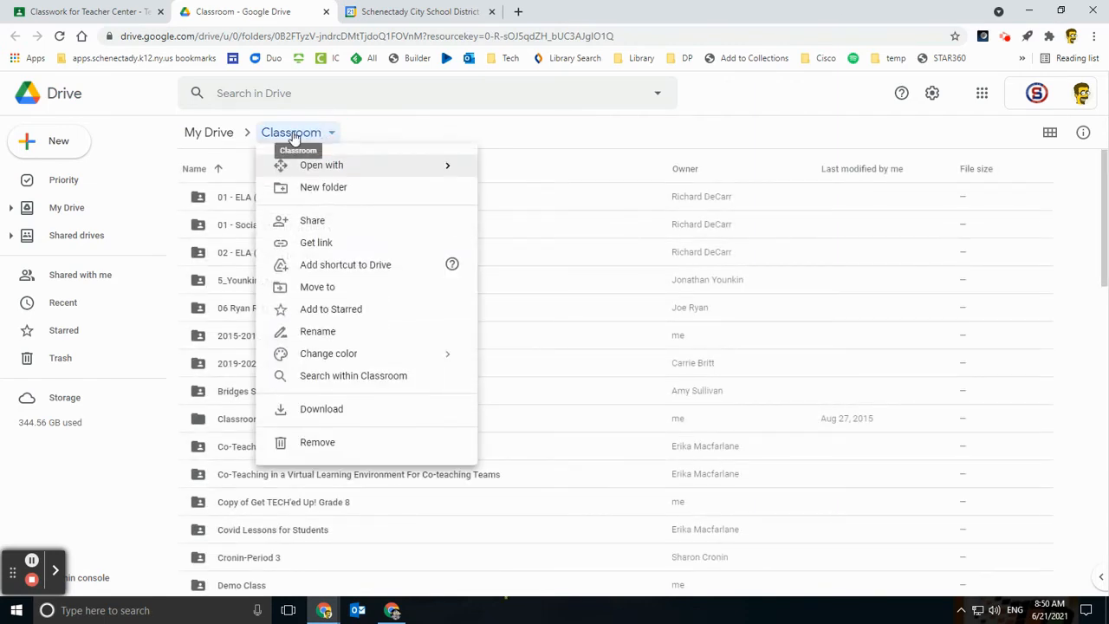
left_click(485, 136)
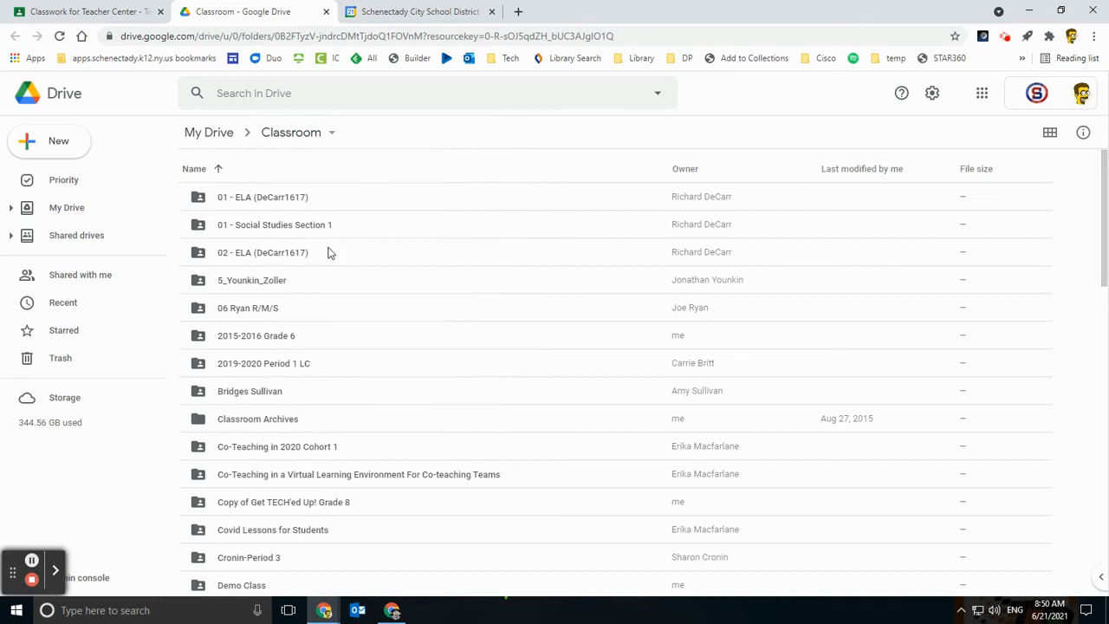
scroll(303, 298, "down", 5)
scroll(308, 309, "down", 3)
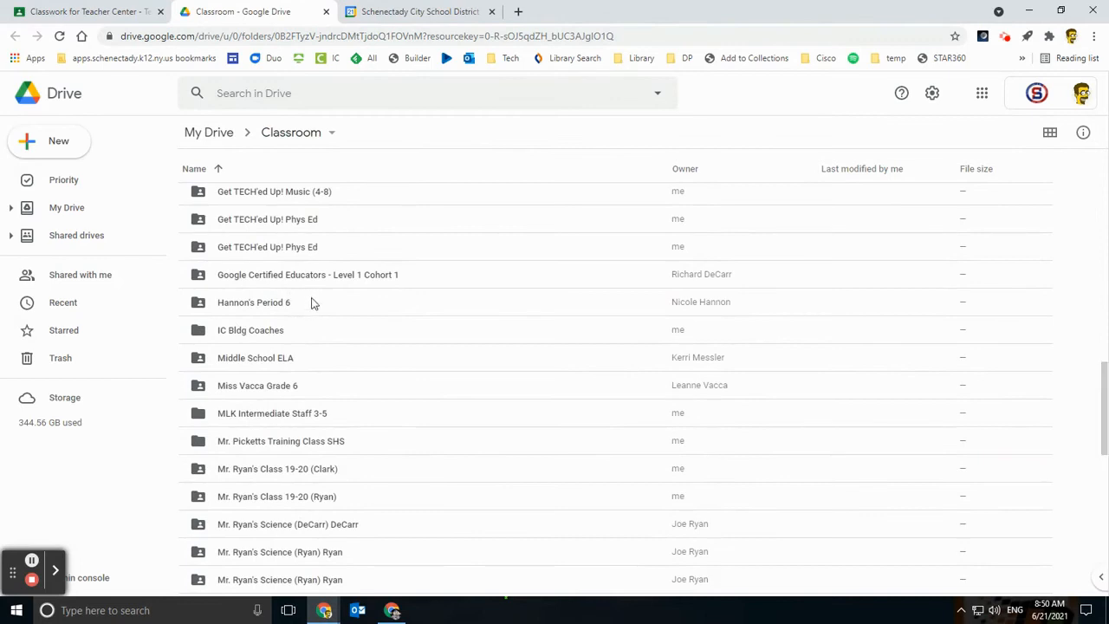
scroll(314, 302, "down", 10)
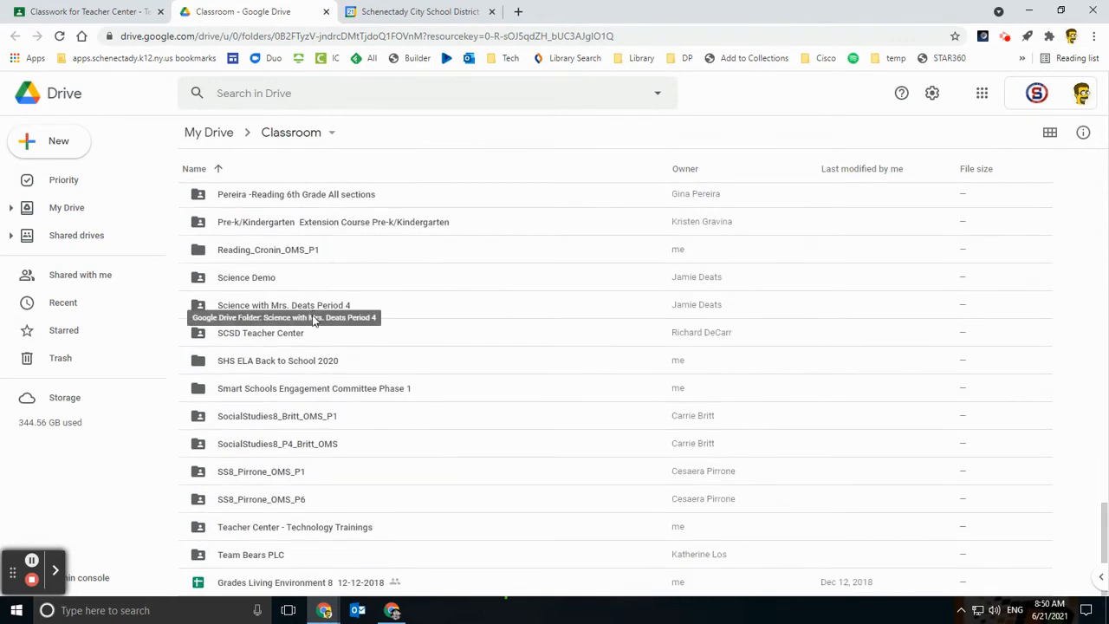
scroll(351, 377, "up", 20)
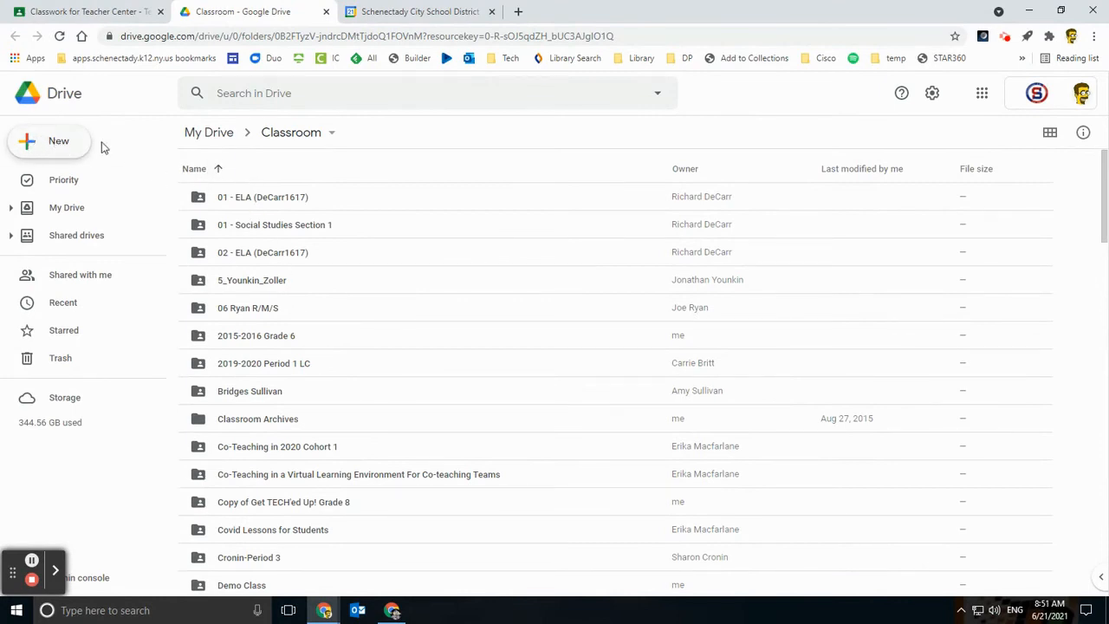
Create a new folder named 2020-2021 inside the Classroom folder and locate it among the class folders.
left_click(30, 142)
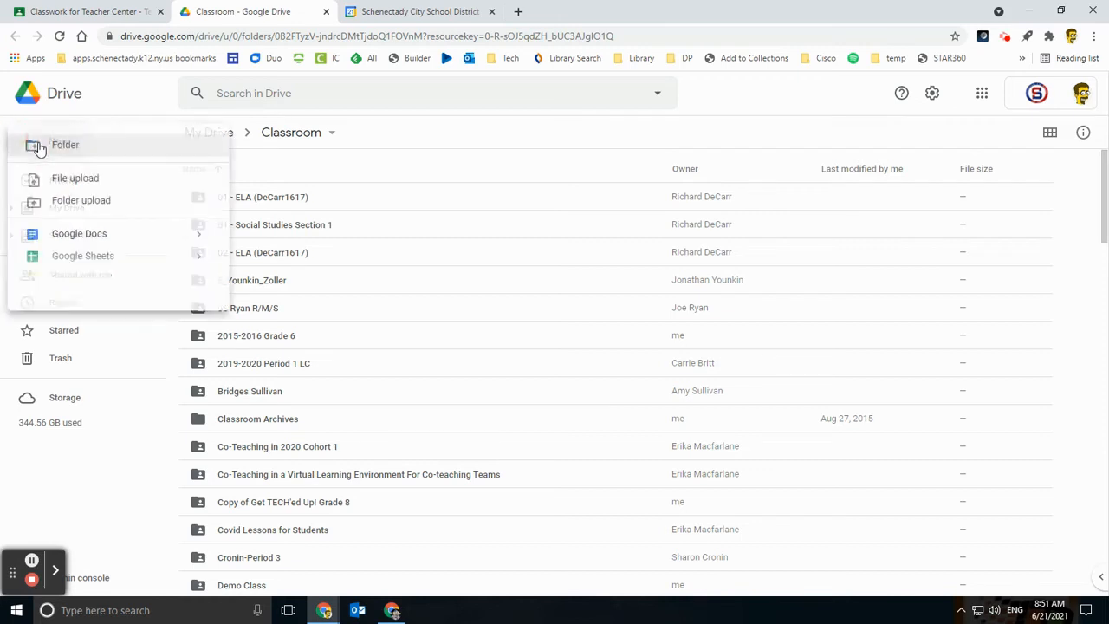
left_click(129, 145)
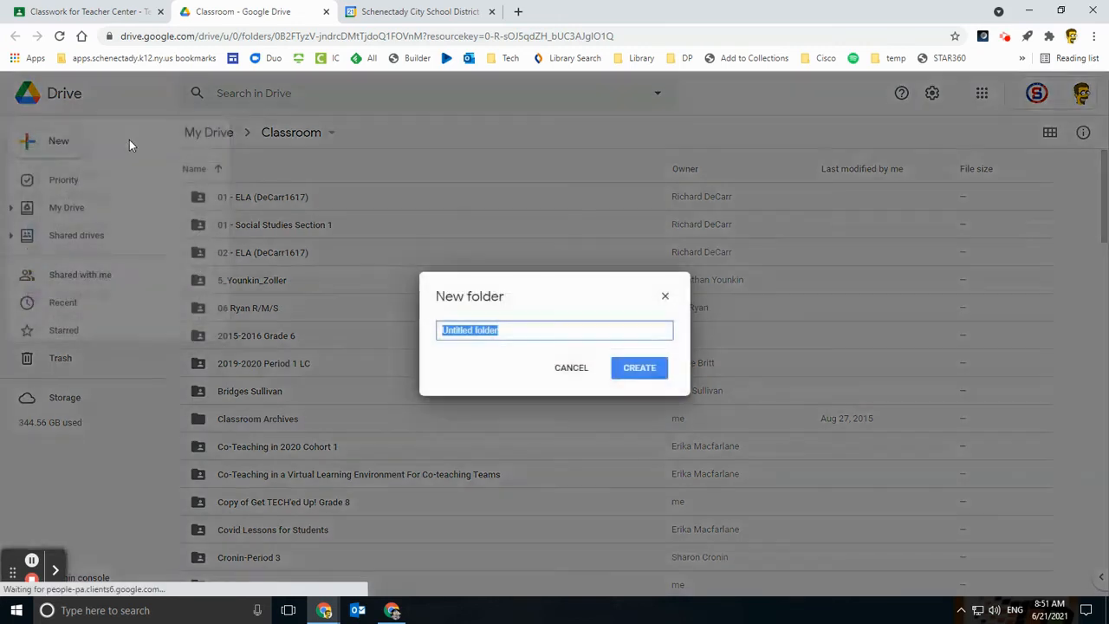
type("2020-2021")
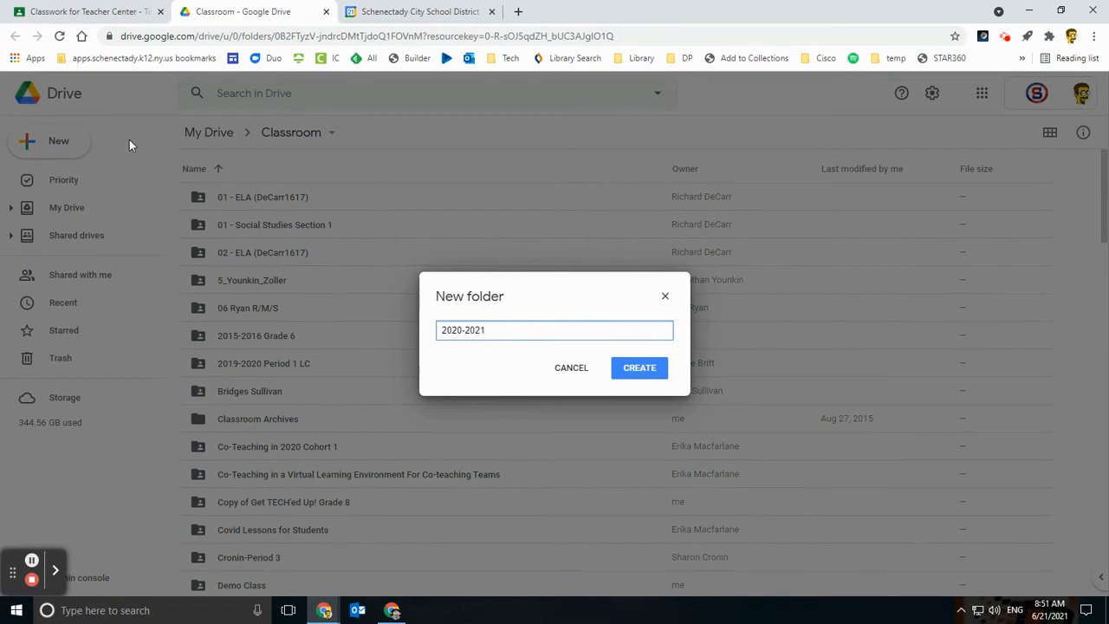
key("Return")
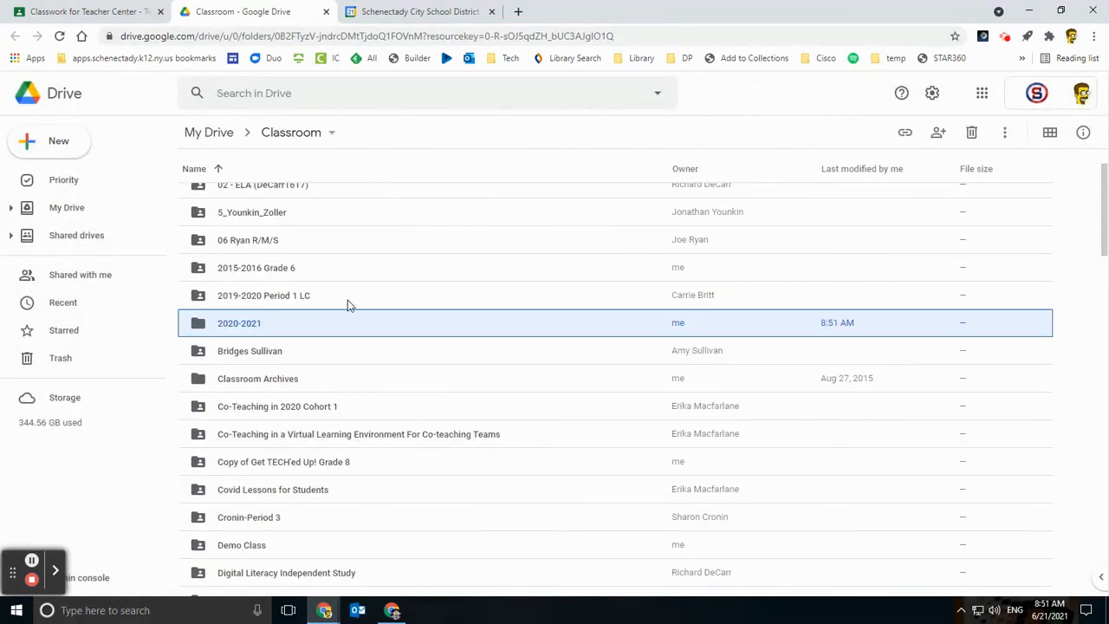
scroll(373, 454, "down", 8)
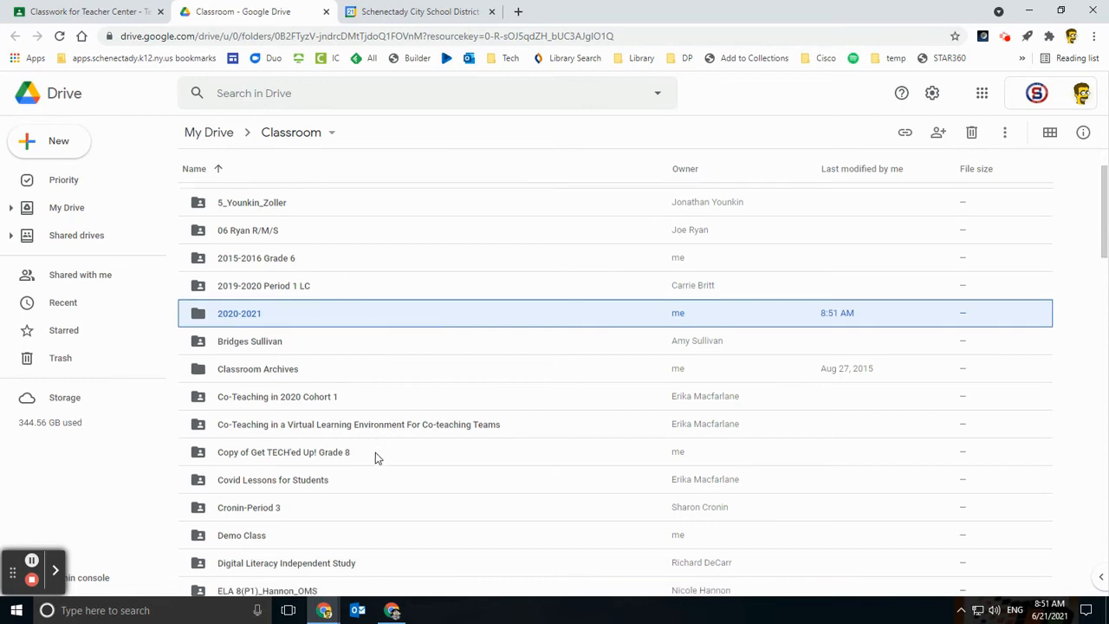
Move the Get TECH'ed Up! Grade 4, Grade 5, Grade 7, Music (4-8) and both Phys Ed class folders into the 2020-2021 folder.
scroll(335, 439, "down", 1)
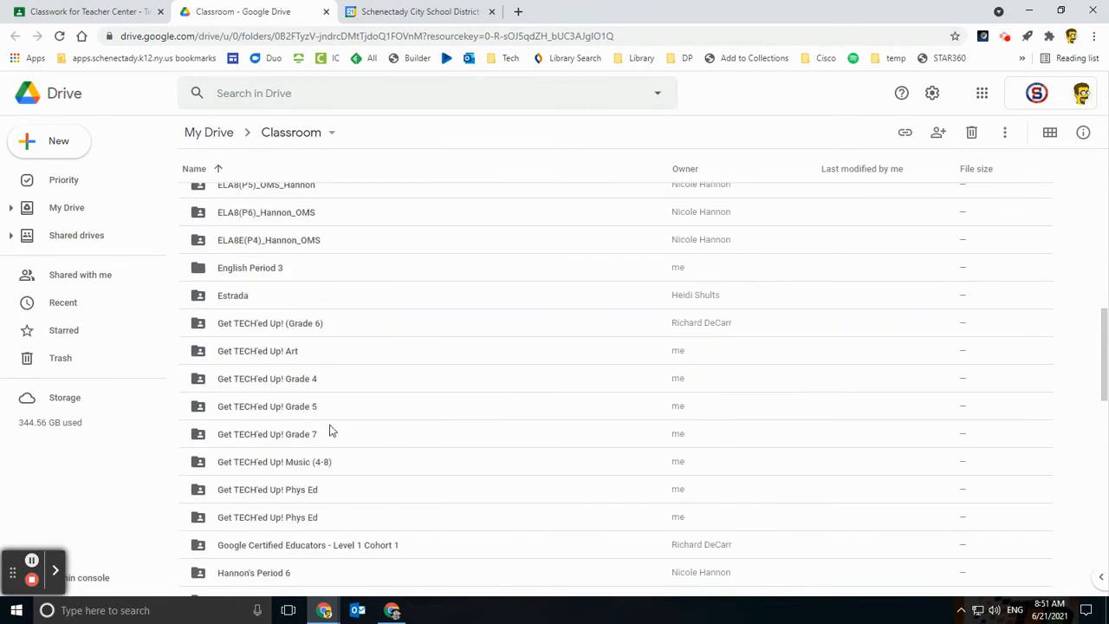
left_click(295, 380)
left_click(297, 407, "ctrl")
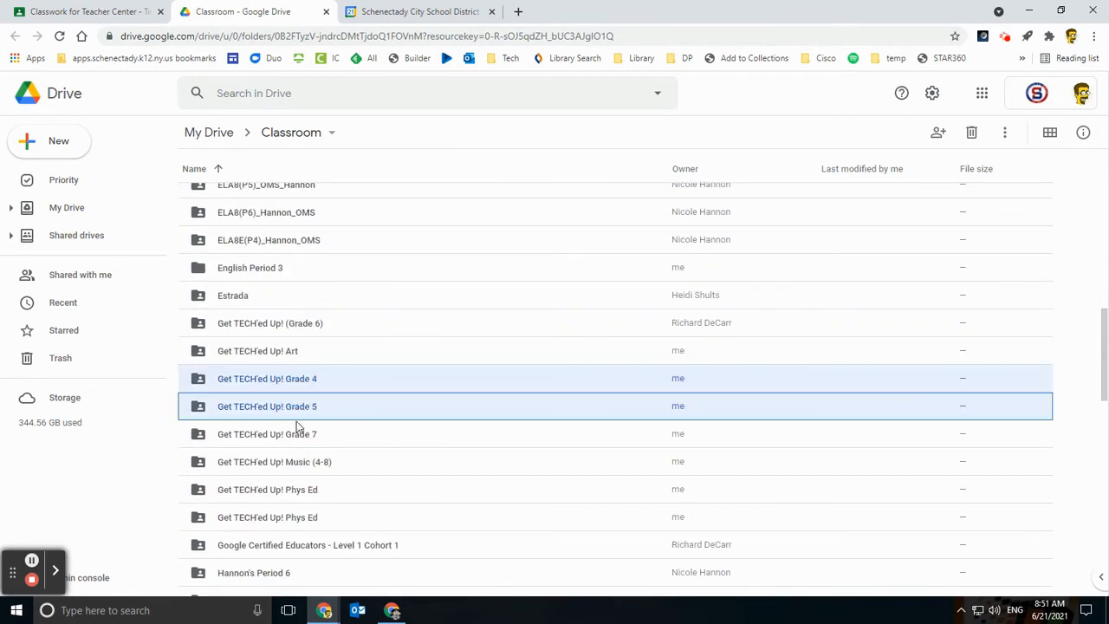
left_click(295, 436, "ctrl")
left_click(297, 462, "ctrl")
left_click(299, 489, "ctrl")
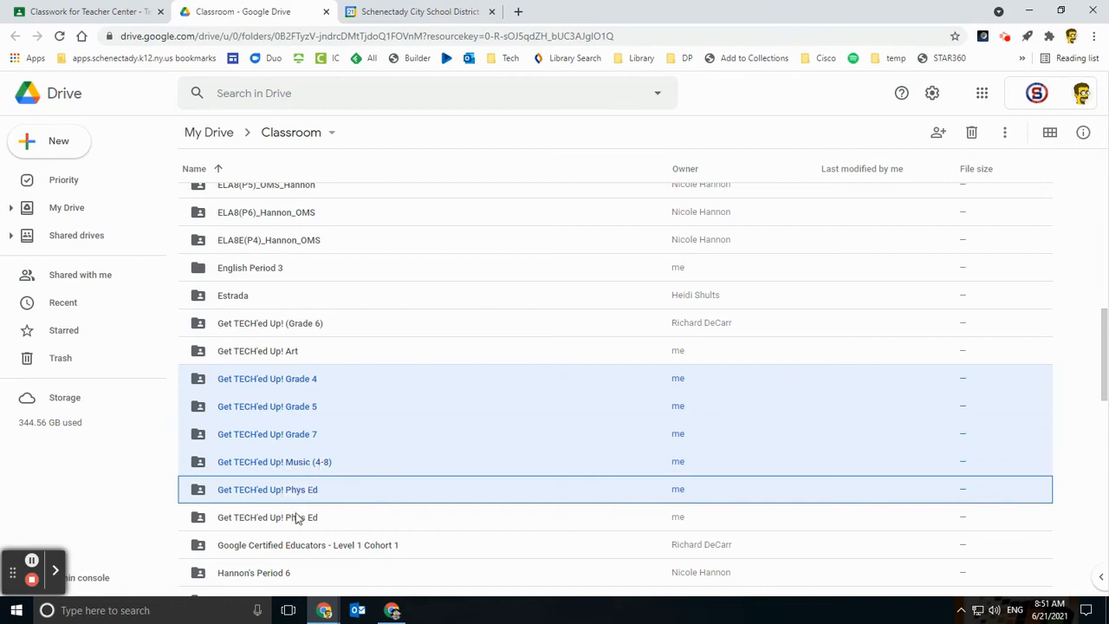
left_click(294, 518, "ctrl")
mouse_move(295, 381)
left_mouse_down()
mouse_move(324, 114)
mouse_move(320, 254)
mouse_move(284, 426)
mouse_move(278, 382)
left_mouse_up()
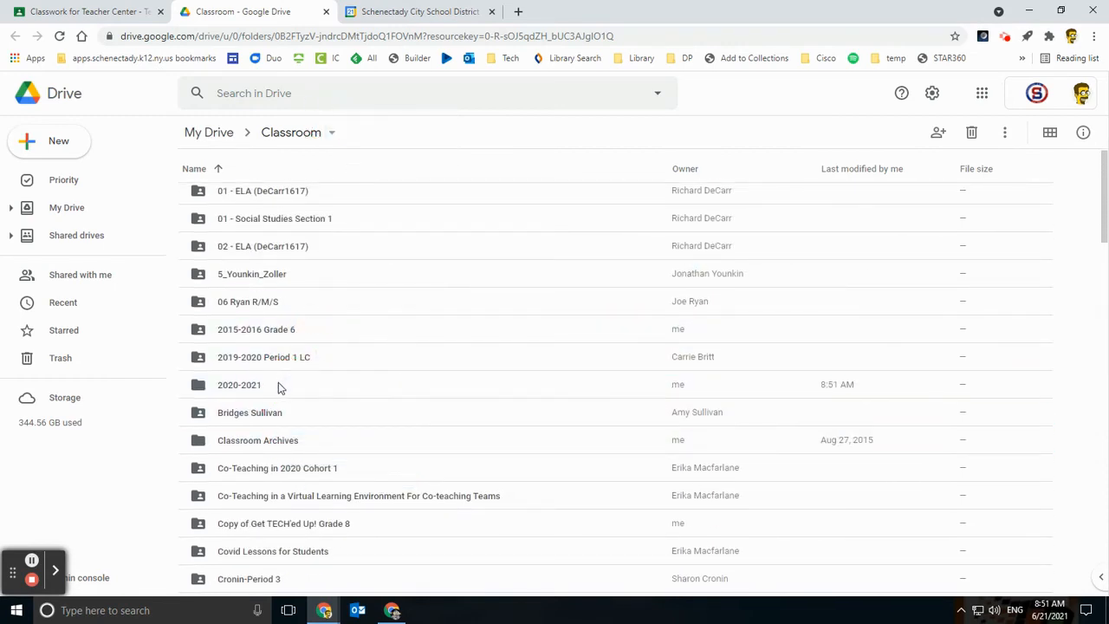
Look through the class folders remaining in the Classroom folder and return to the start of the list.
scroll(274, 223, "down", 10)
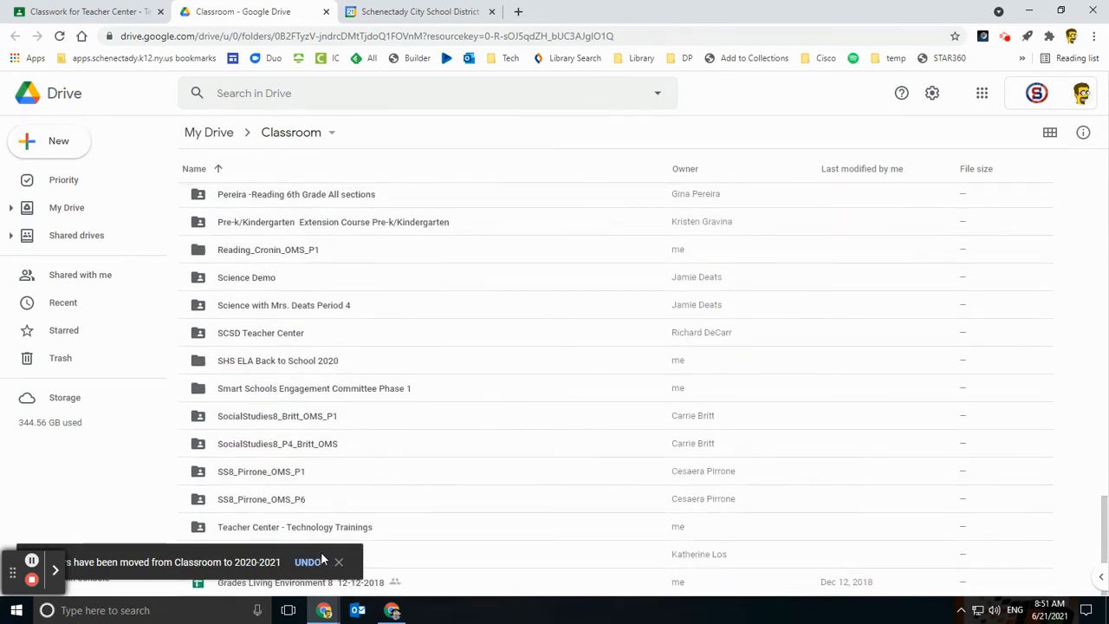
scroll(294, 355, "up", 12)
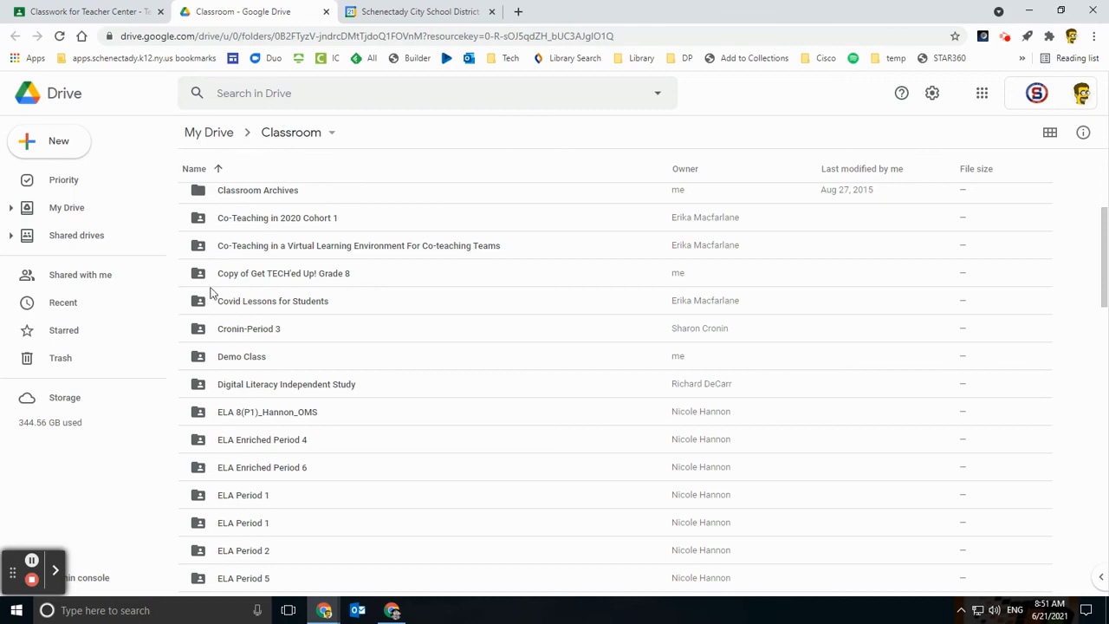
scroll(210, 293, "up", 3)
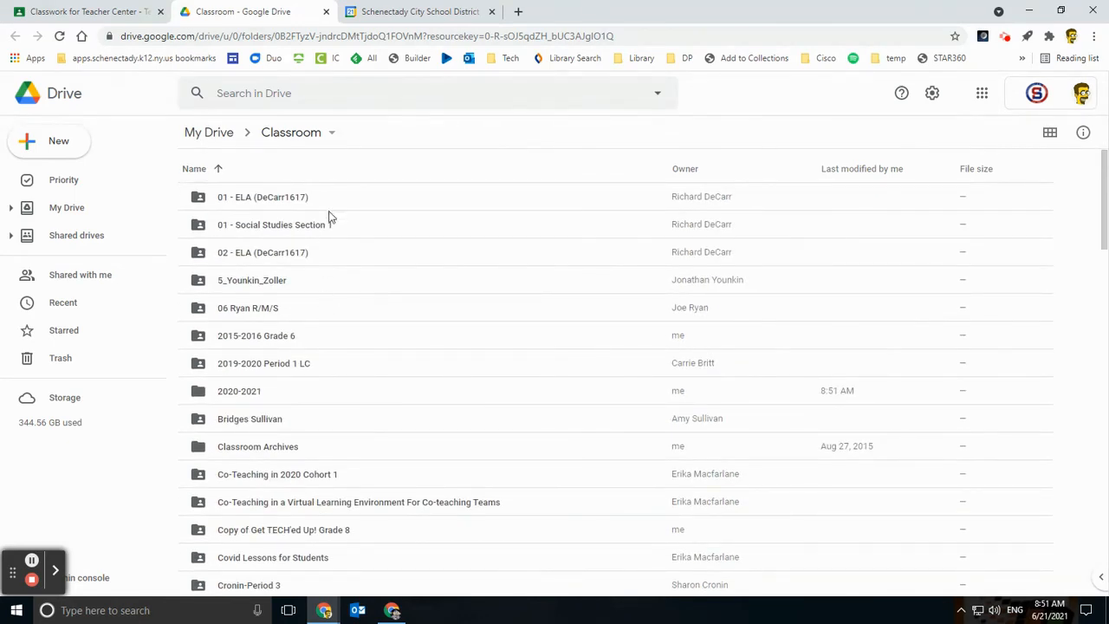
Return to Google Classroom and show the Stream page of Teacher Center - Technology Trainings.
left_click(87, 12)
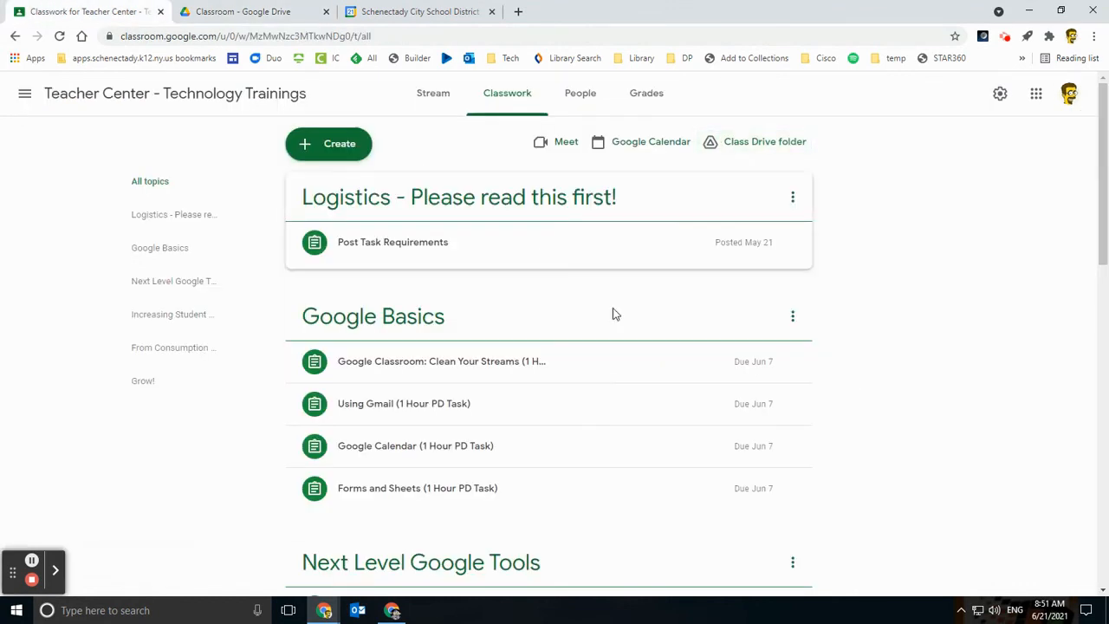
left_click(435, 93)
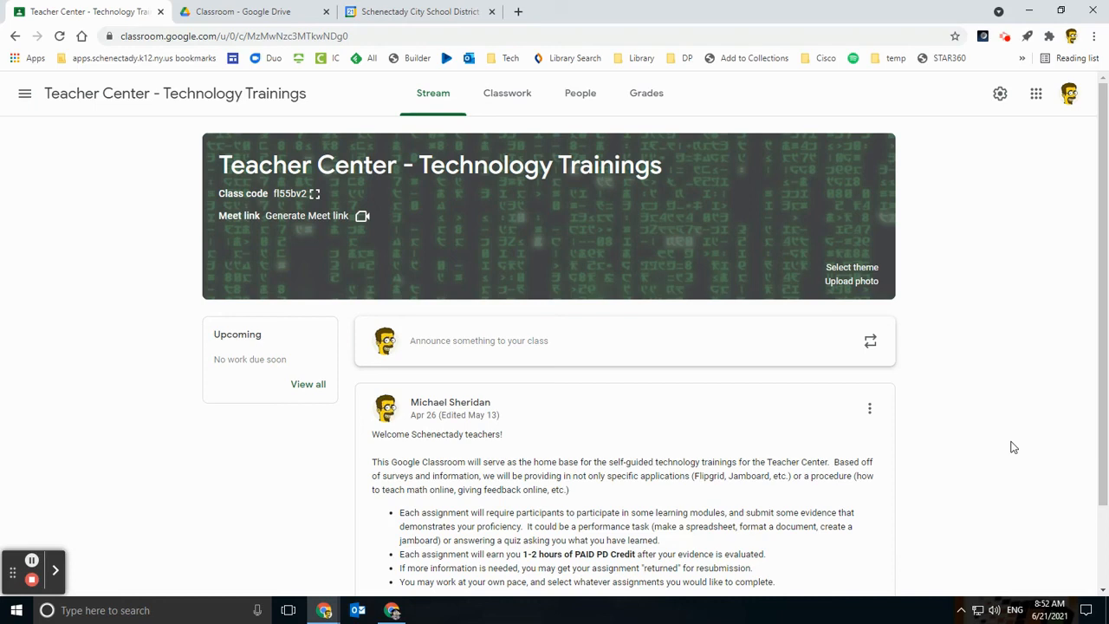
left_click(1005, 37)
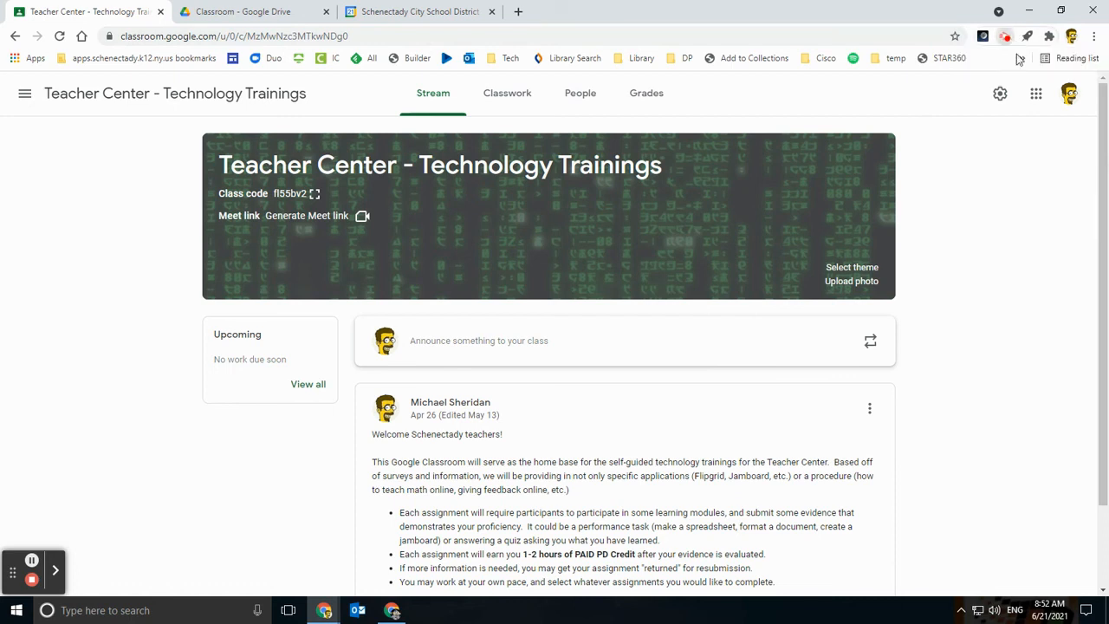